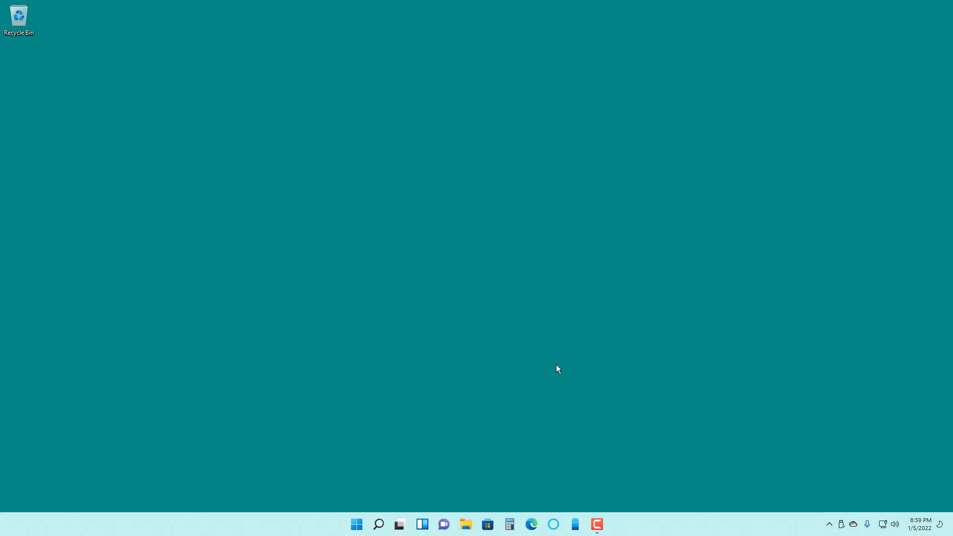
- View the drives listed under This PC in File Explorer, including the TUTORTUBE (M:) drive, and close the window
left_click(467, 526)
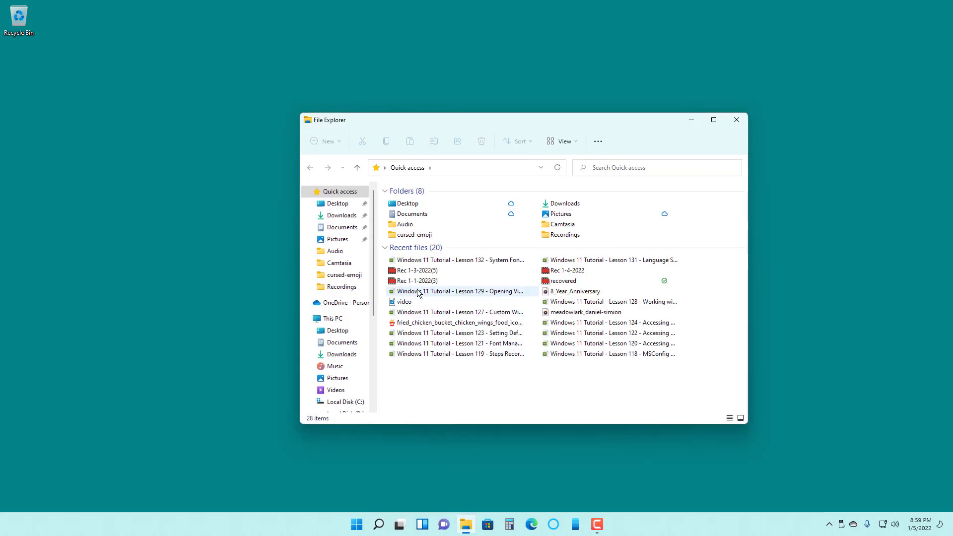
left_click(333, 319)
scroll(556, 297, "down", 2)
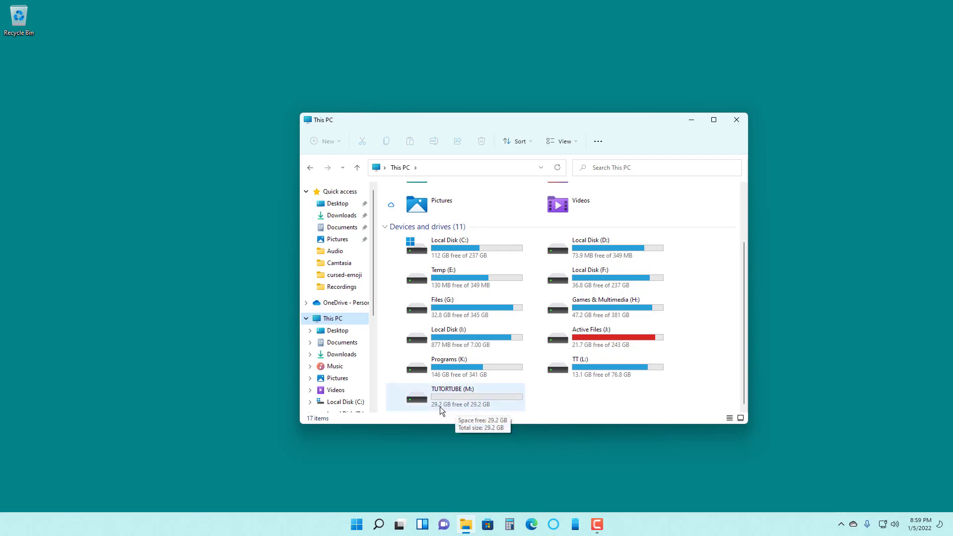
left_click(734, 122)
- Search Windows for disk management, open the hard disk partitions tool and maximize its window
left_click(356, 524)
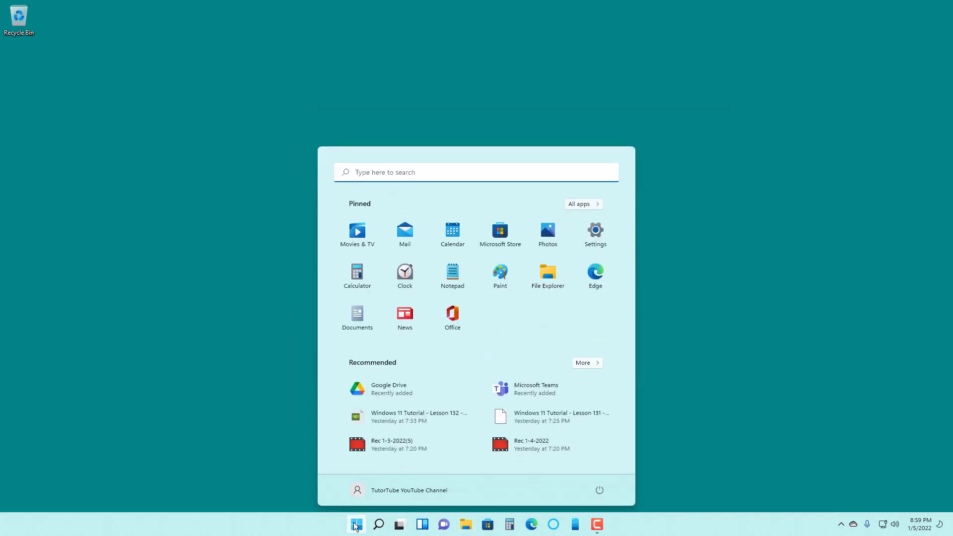
left_click(418, 172)
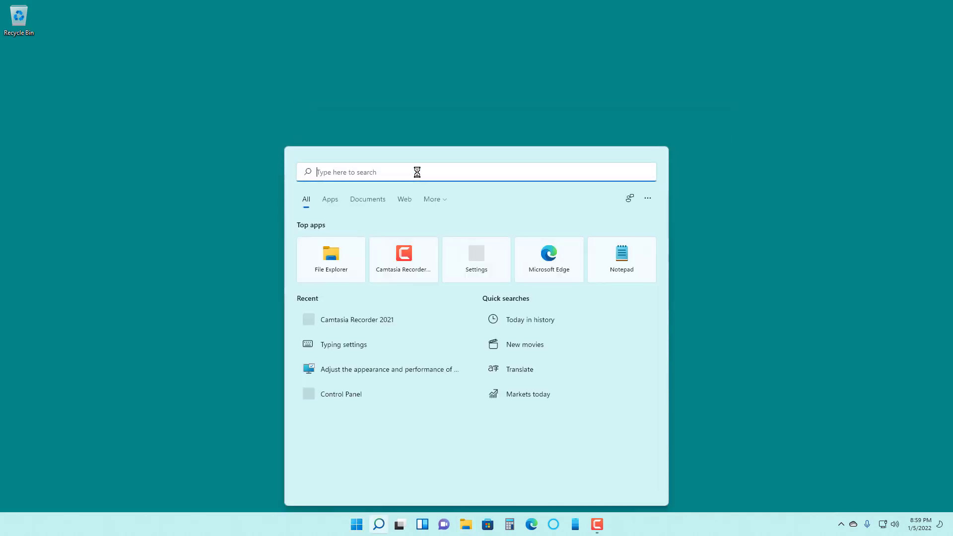
type("disk m")
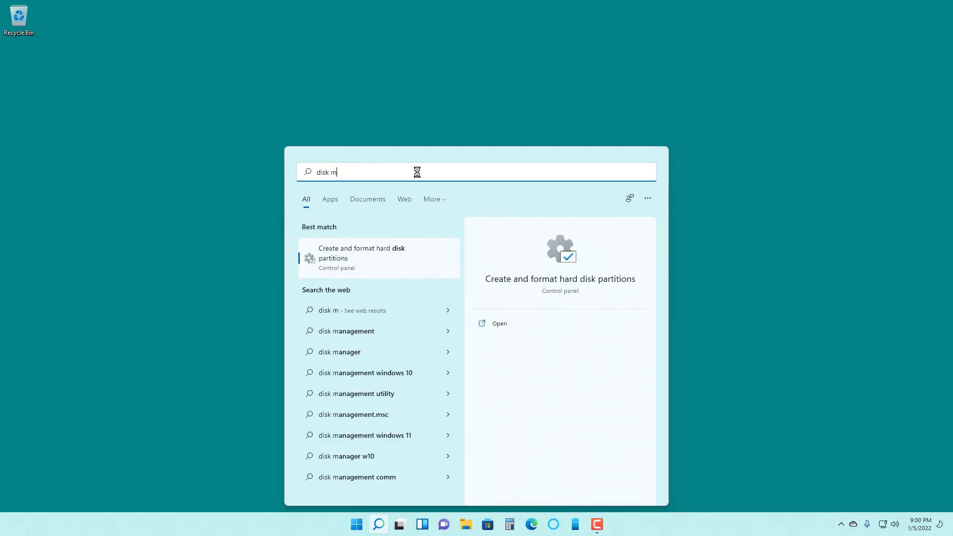
type("anagemne")
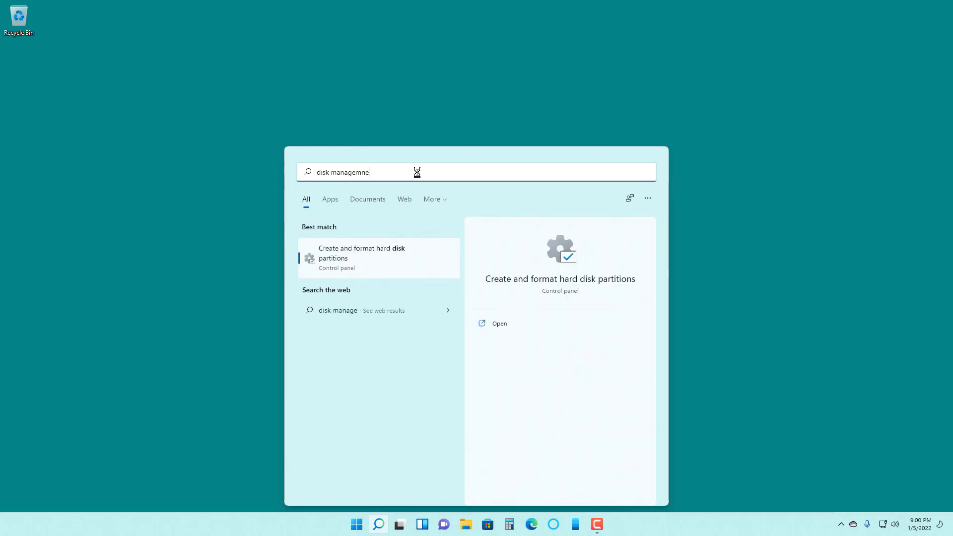
key("BackSpace")
key("BackSpace")
type("en")
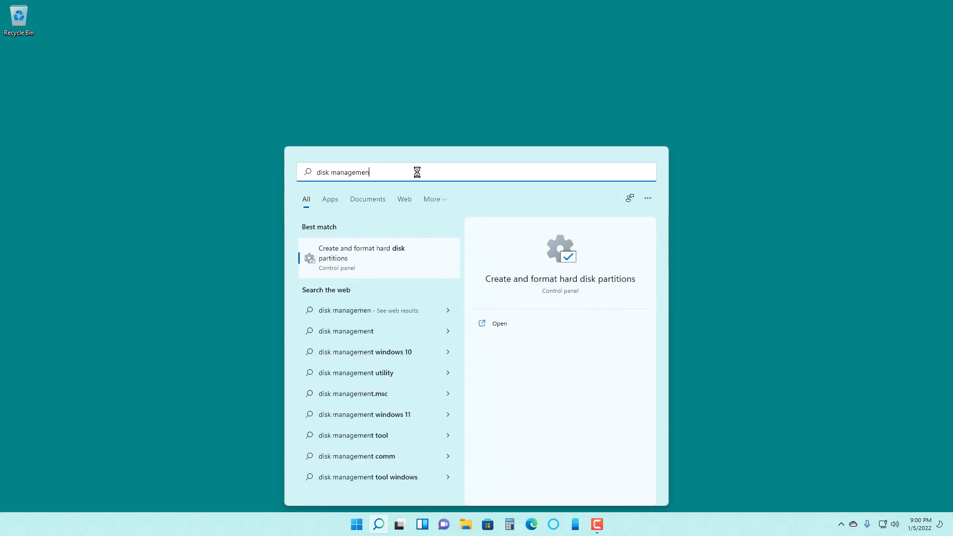
left_click(375, 254)
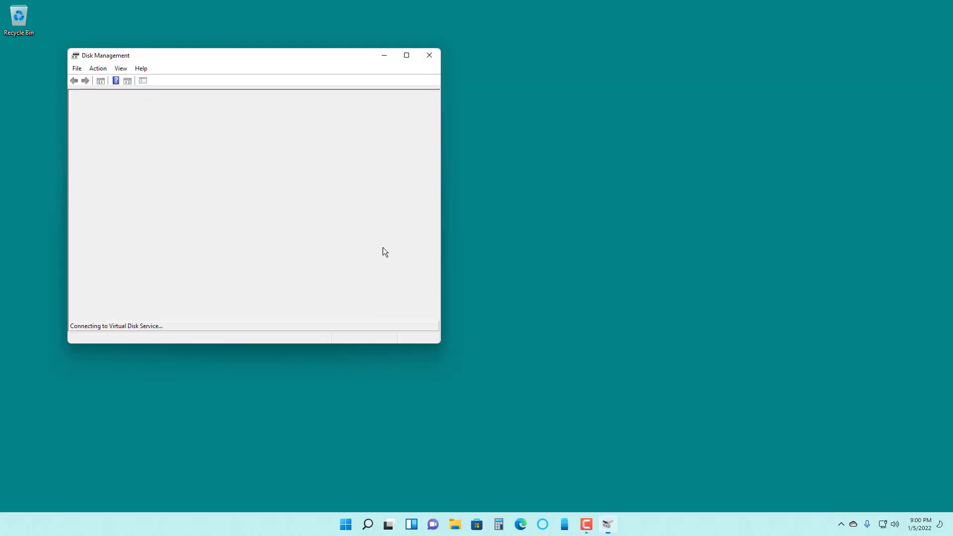
left_click_drag(232, 54, 385, 120)
left_click(561, 120)
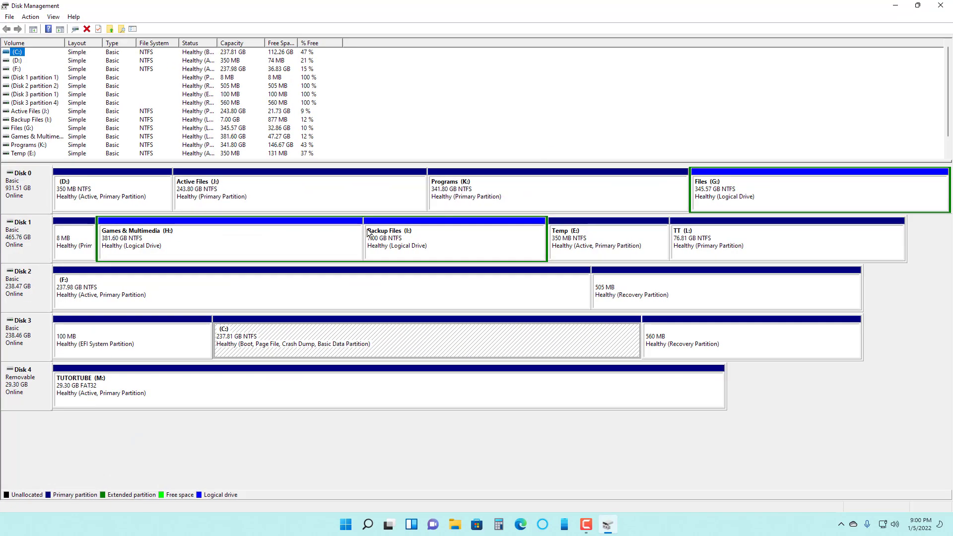
- Examine the partitions of Disk 0 one by one, from D: through Active Files and Programs to Files (G:)
left_click(114, 185)
left_click(330, 192)
left_click(523, 201)
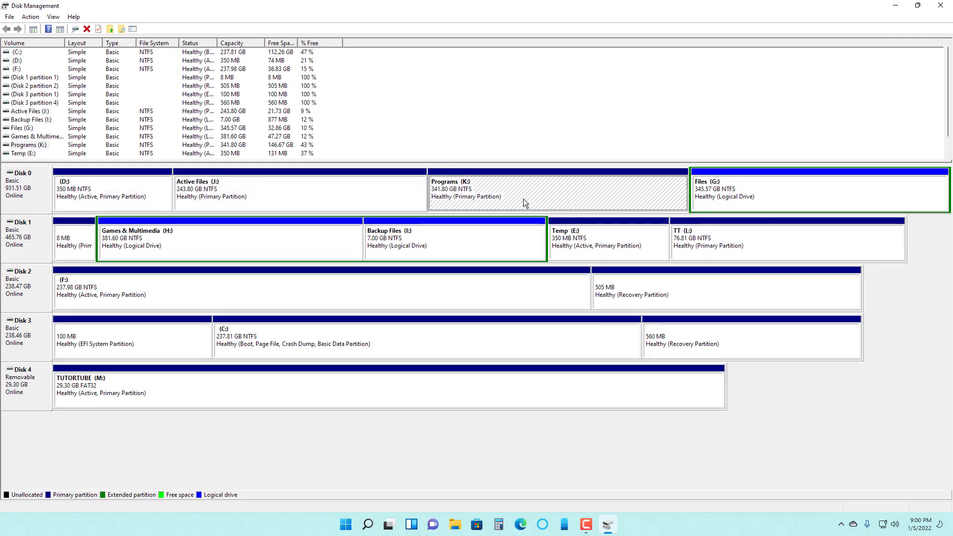
left_click(748, 184)
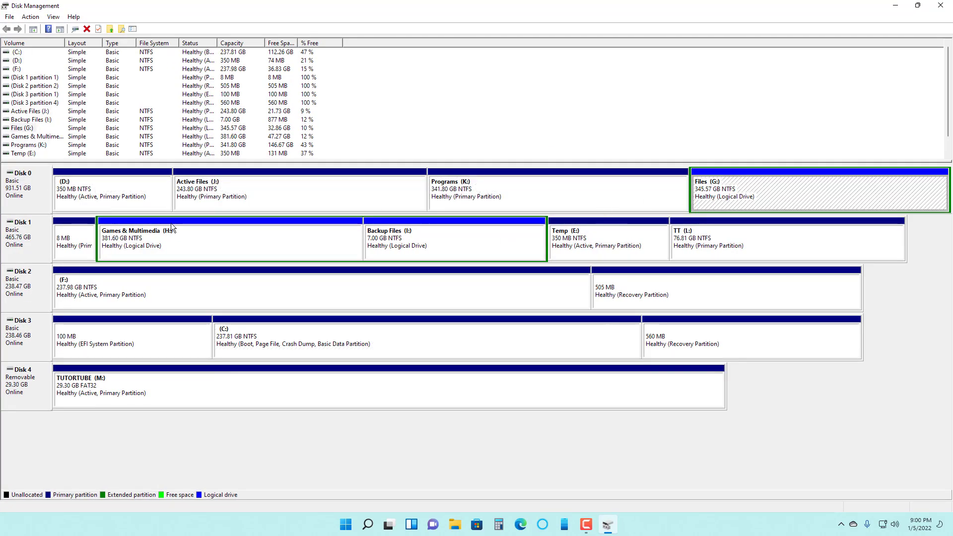
left_click(35, 188)
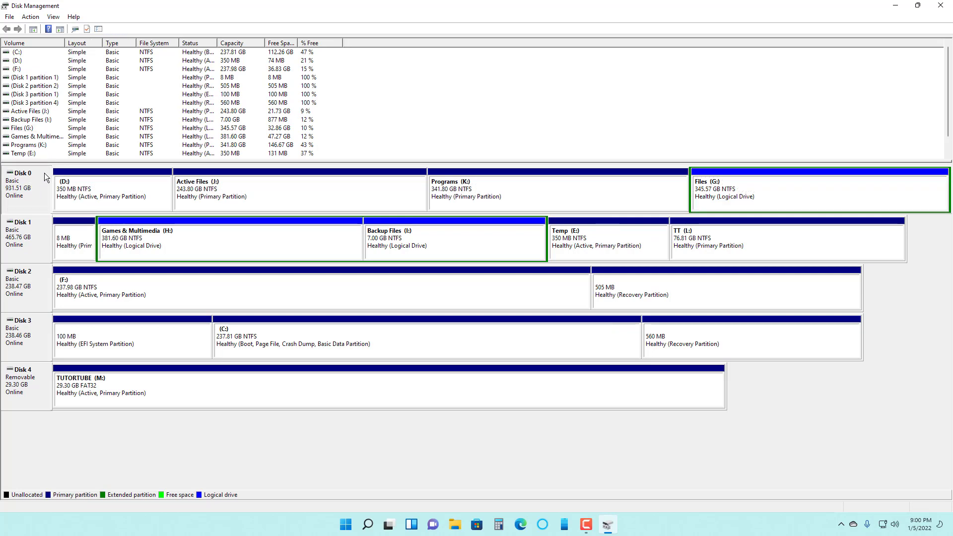
left_click(134, 186)
left_click(286, 183)
left_click(494, 185)
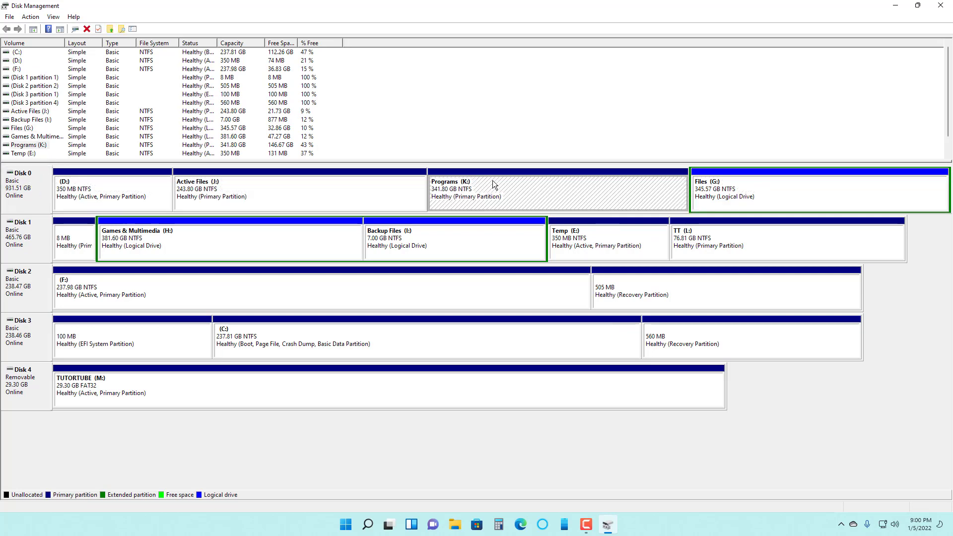
left_click(693, 200)
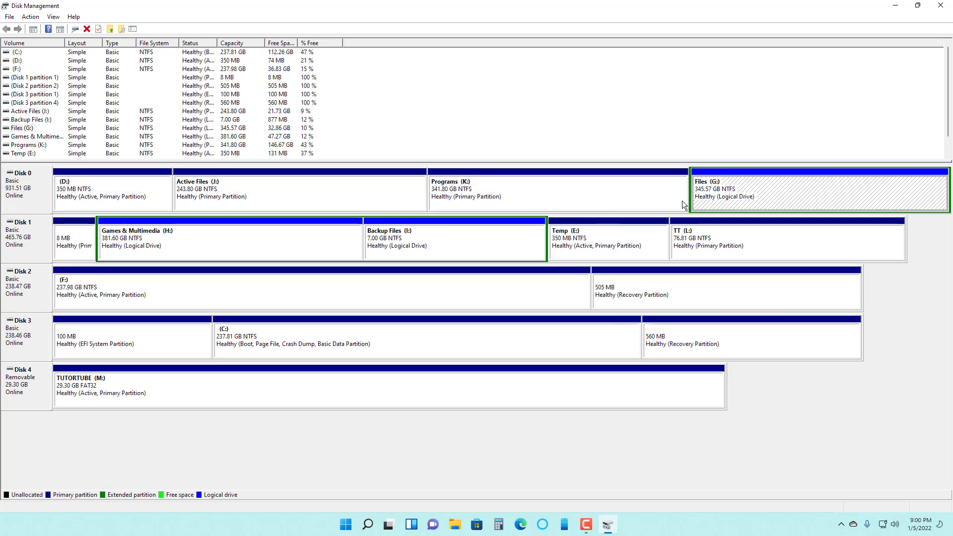
- Examine the individual partitions on Disk 1 and Disk 2
left_click(68, 245)
left_click(195, 245)
left_click(437, 248)
left_click(616, 246)
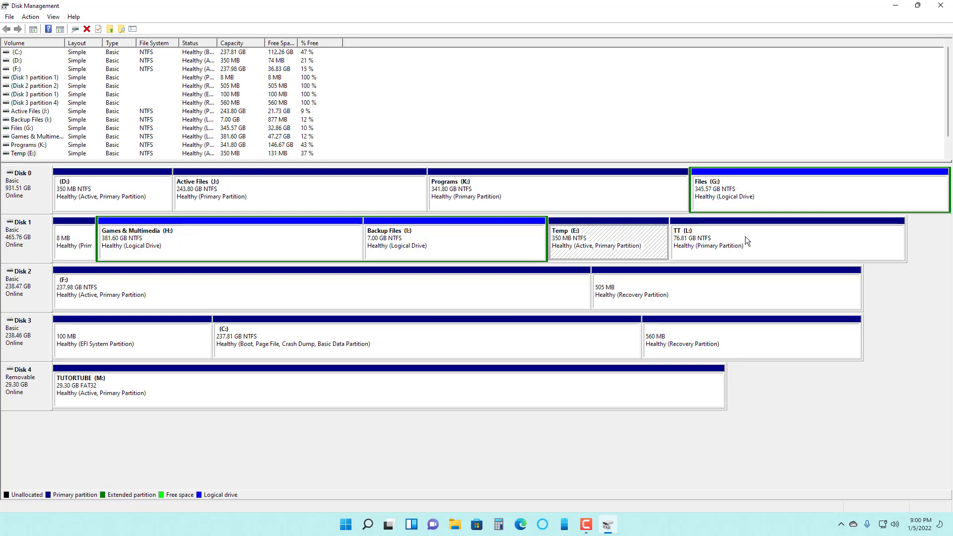
left_click(746, 237)
left_click(209, 283)
left_click(666, 303)
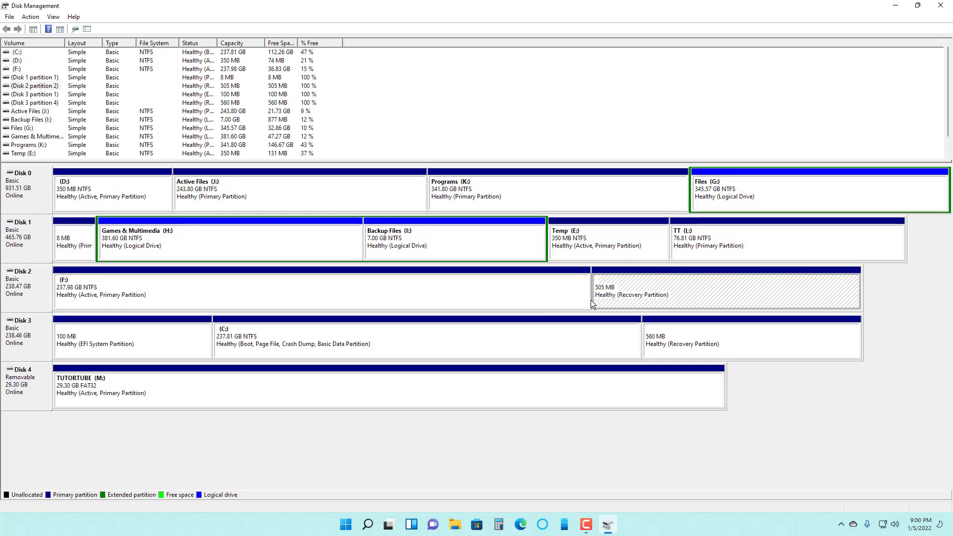
- Delete the TUTORTUBE (M:) volume on removable Disk 4 and accept the confirmation
left_click(111, 389)
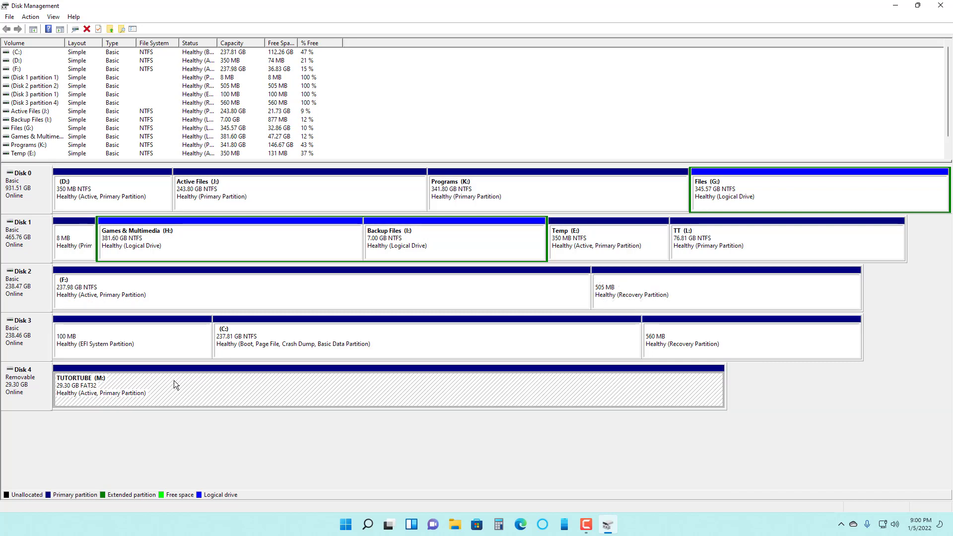
right_click(210, 380)
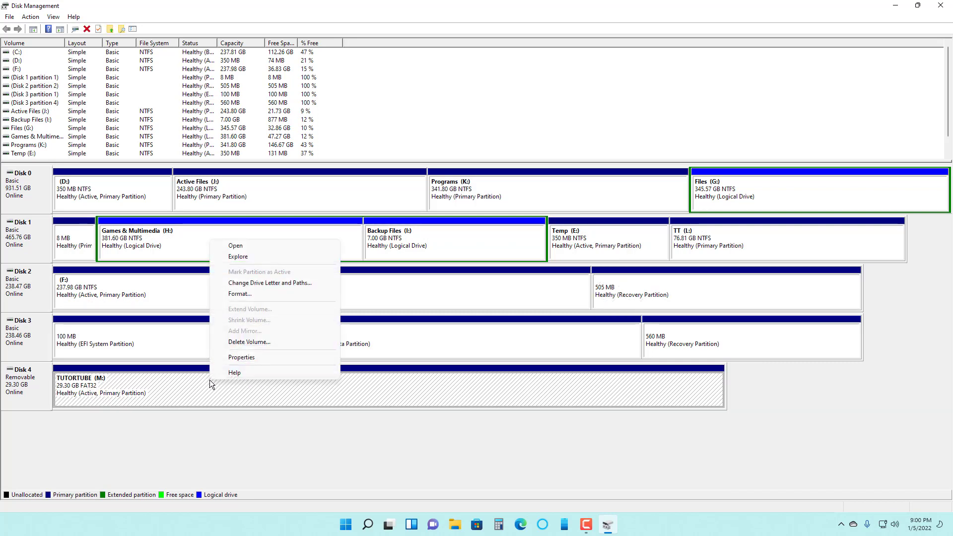
left_click(247, 342)
left_click(505, 302)
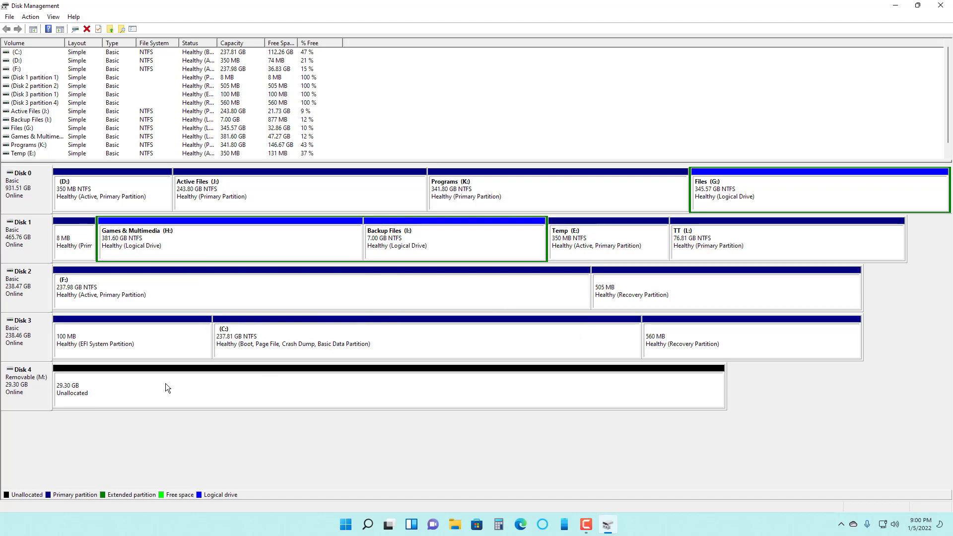
- Check the drives under This PC in File Explorer for the removable disk, and close the window
left_click(297, 386)
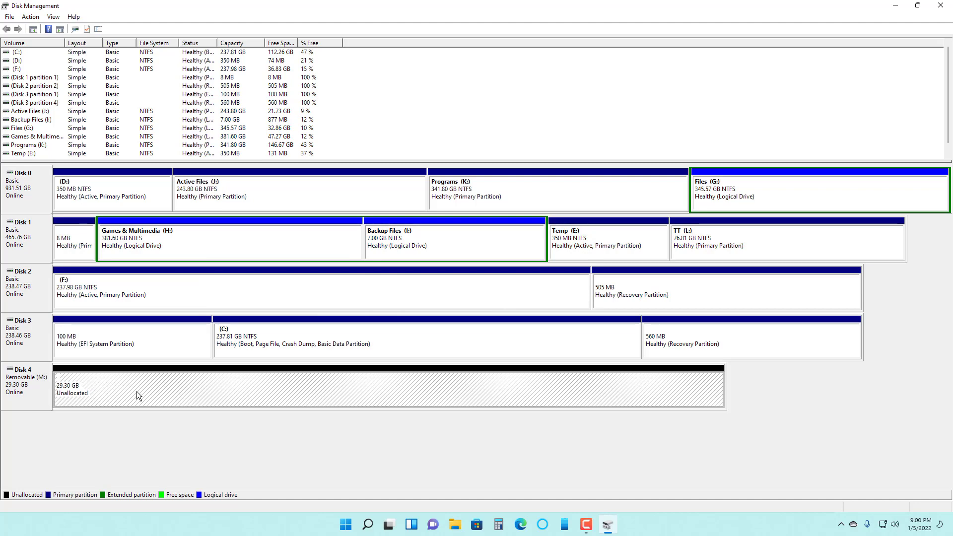
left_click(455, 525)
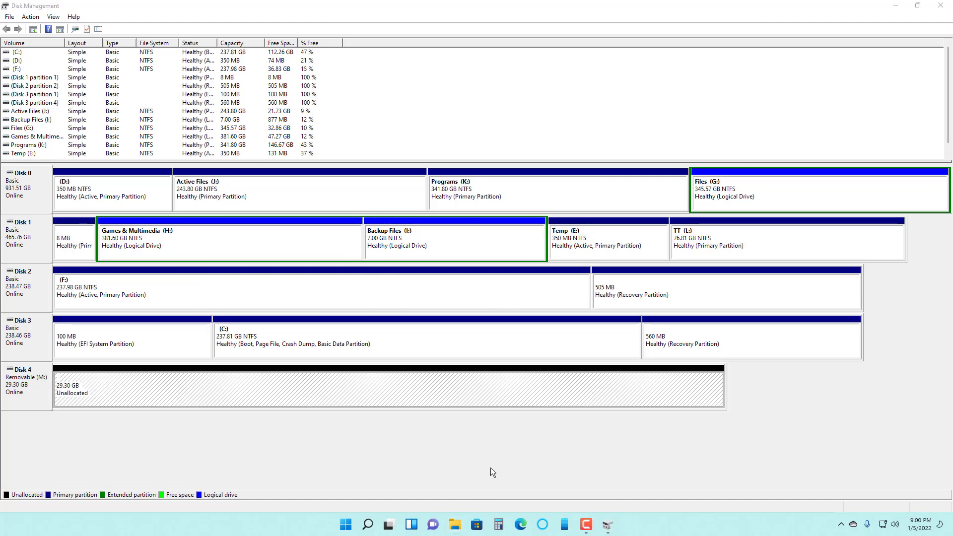
left_click(333, 319)
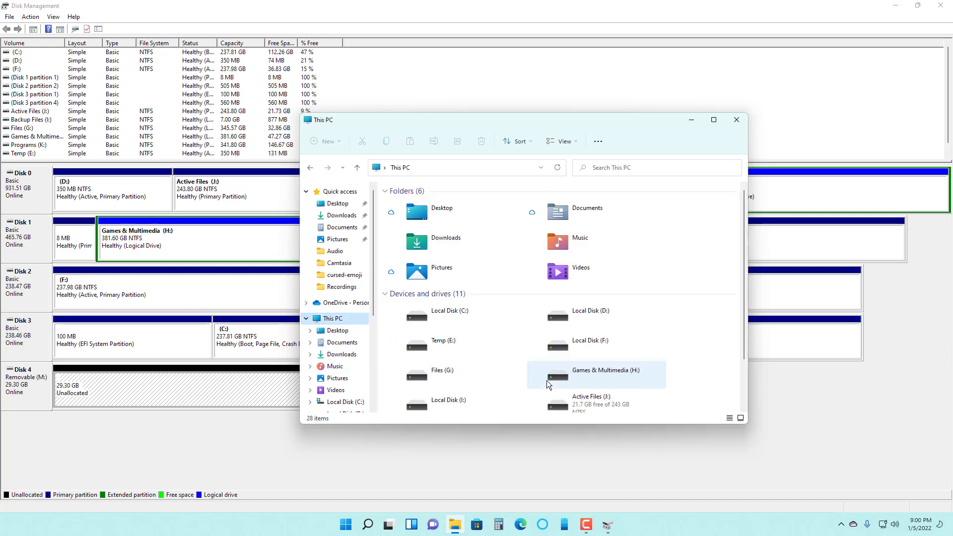
scroll(445, 397, "down", 2)
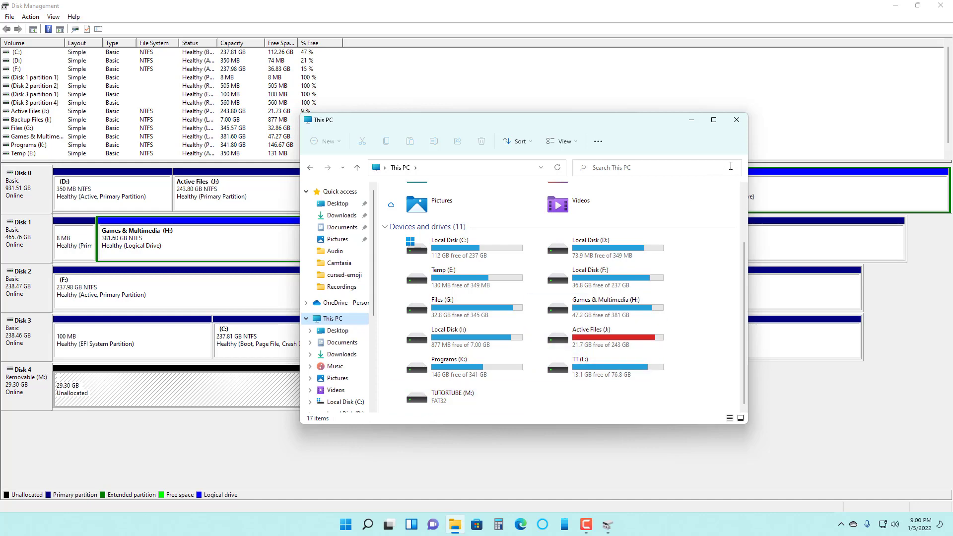
left_click(737, 120)
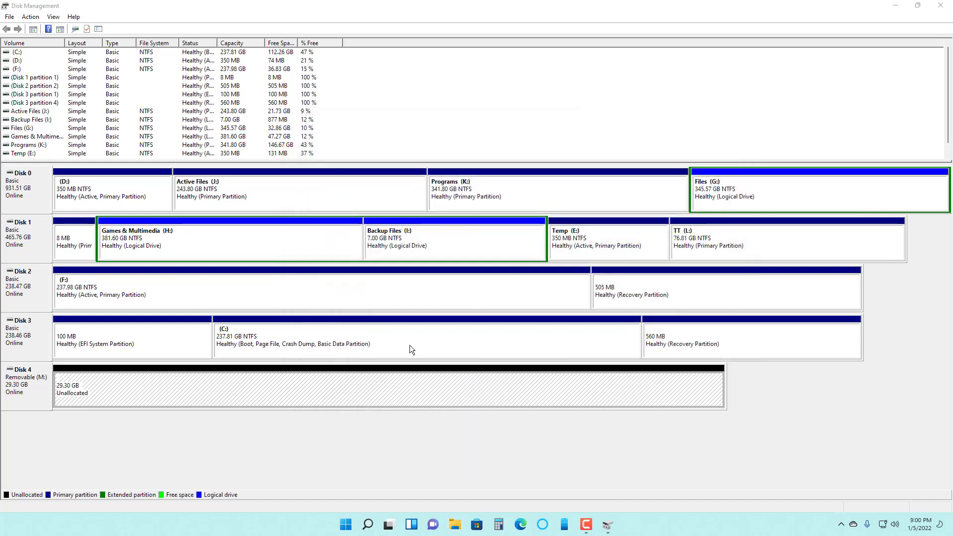
- Start a new simple volume in the unallocated space of Disk 4 and set its size to 10000 MB
right_click(344, 379)
left_click(330, 383)
right_click(323, 383)
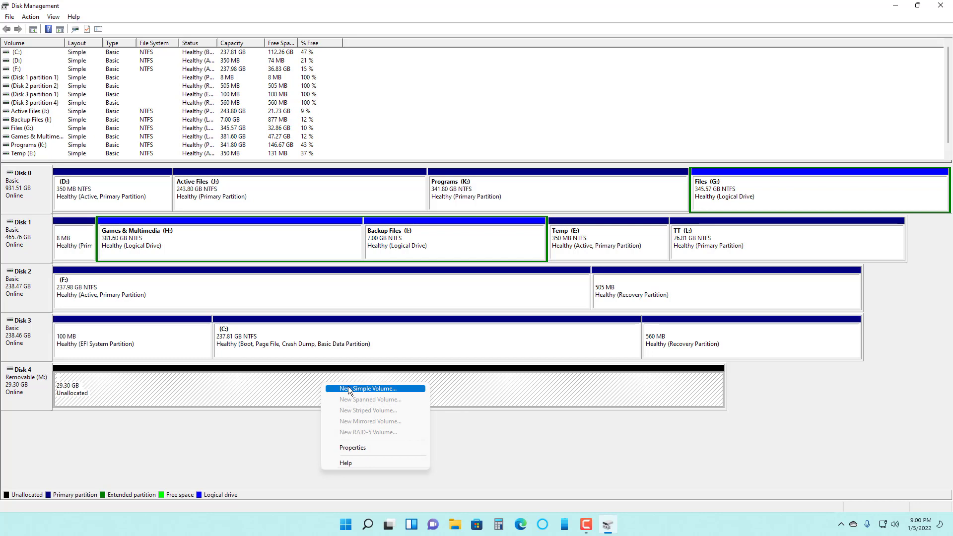
left_click(349, 388)
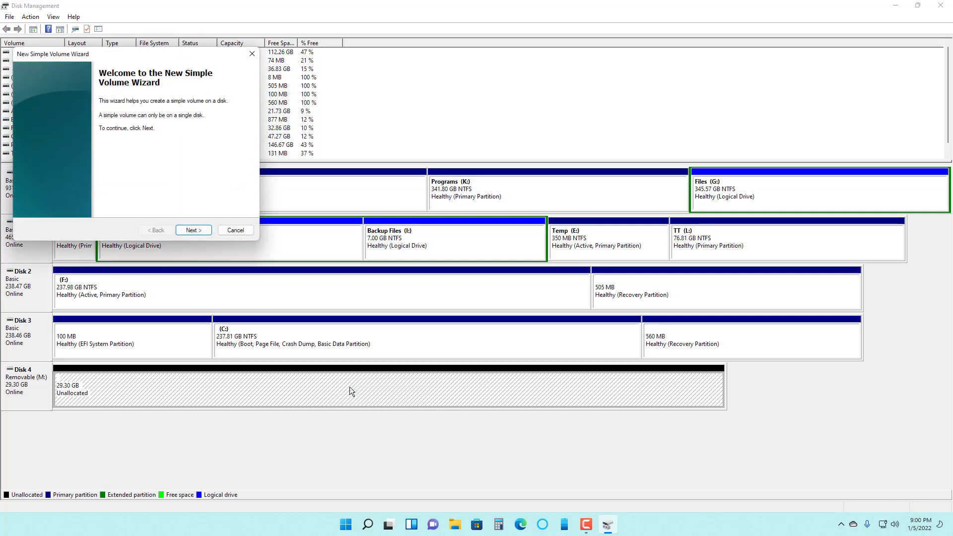
left_click(194, 231)
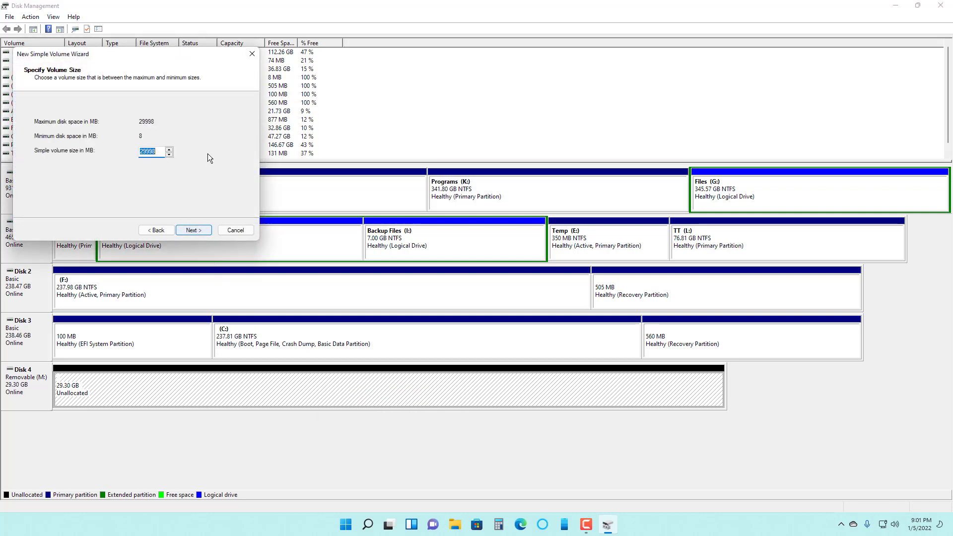
left_click(162, 149)
left_click_drag(179, 55, 425, 188)
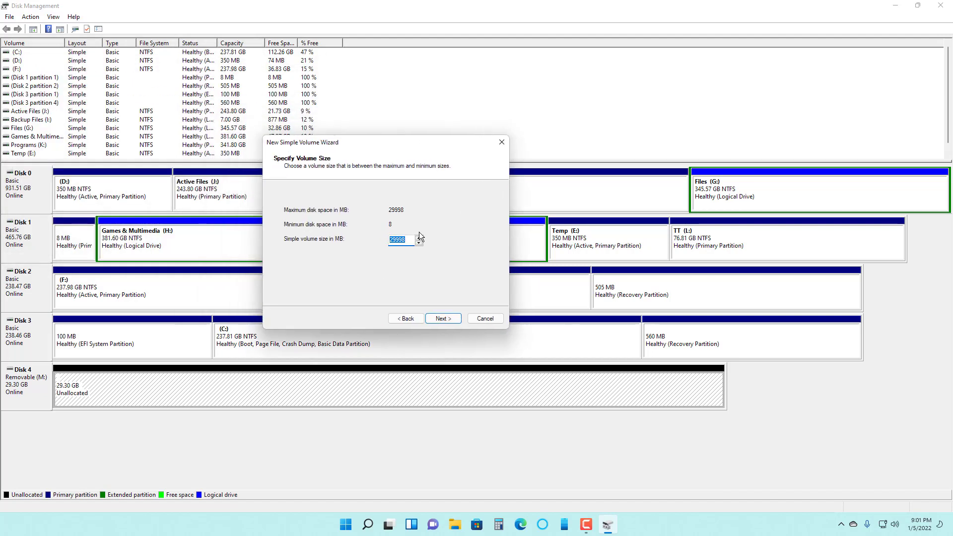
type("0")
key("BackSpace")
type("10000")
left_click(442, 318)
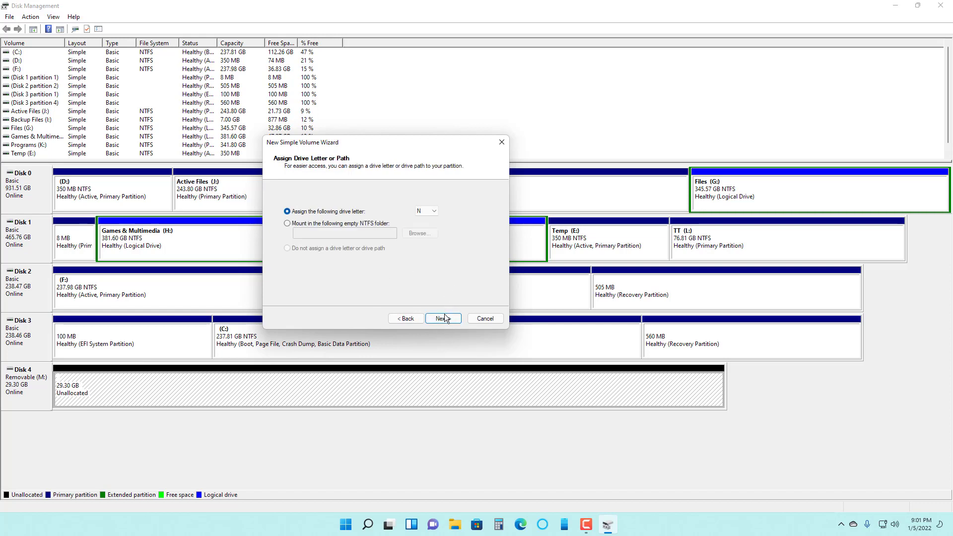
- Keep drive letter N and a quick FAT32 format labelled New Volume, and finish creating the volume
left_click(430, 211)
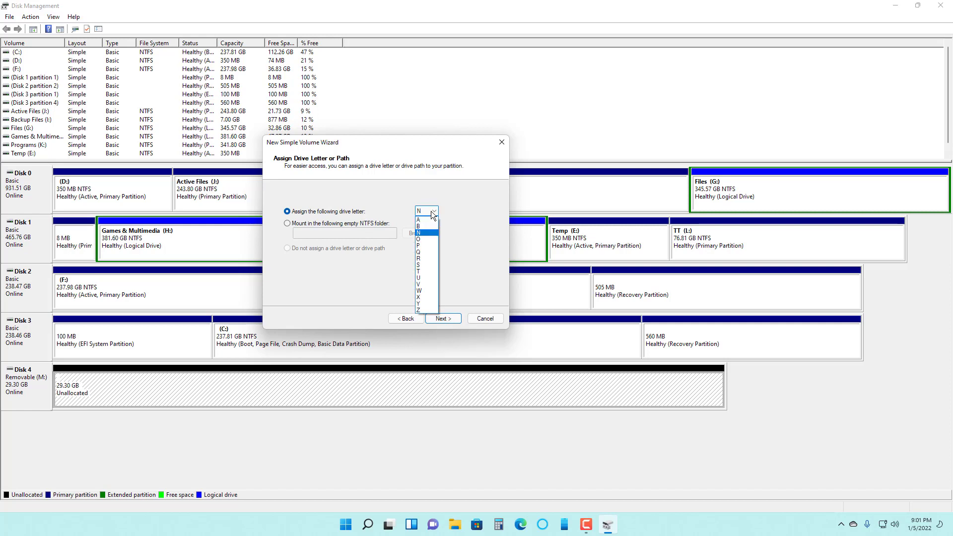
left_click(431, 212)
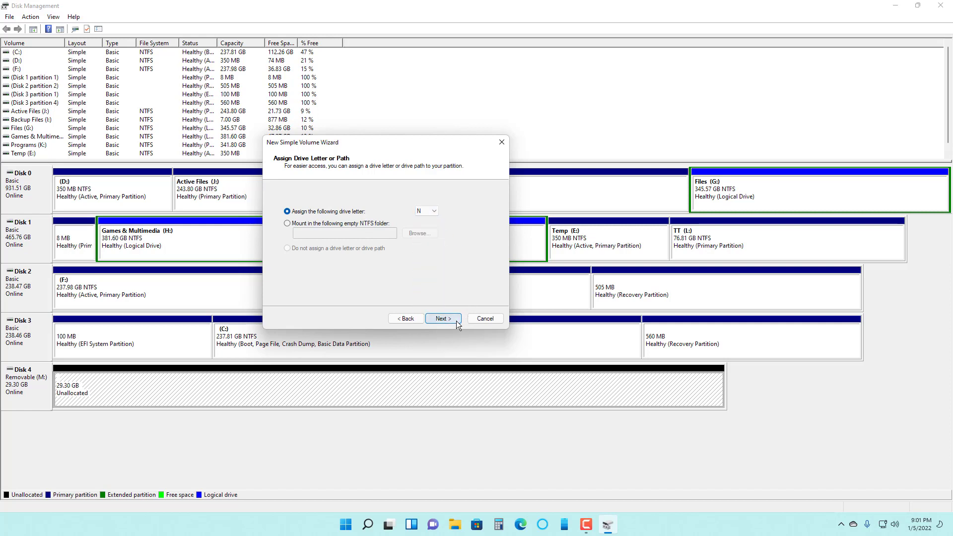
left_click(457, 321)
left_click(438, 233)
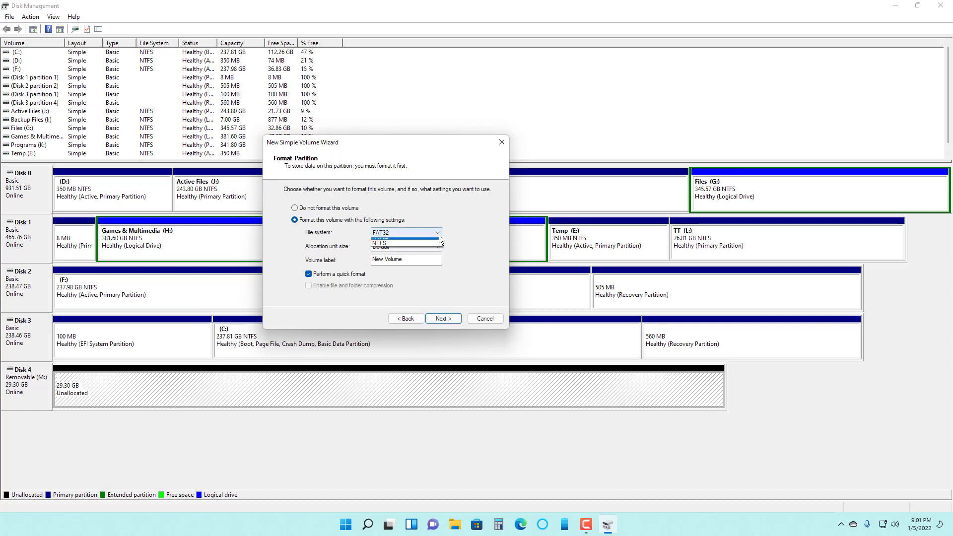
left_click(464, 234)
left_click(459, 322)
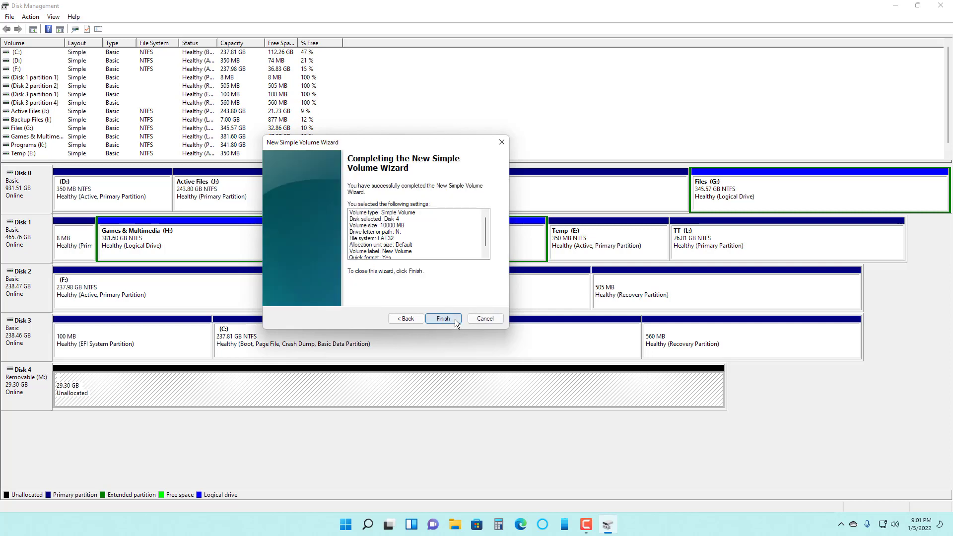
left_click(444, 319)
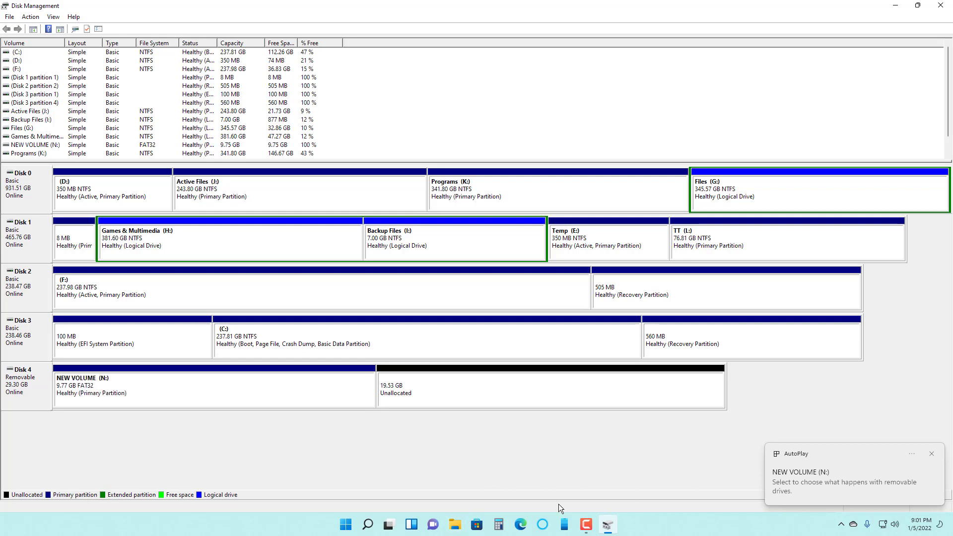
- Check the new volume N under This PC in File Explorer, and return to Disk Management
left_click(456, 523)
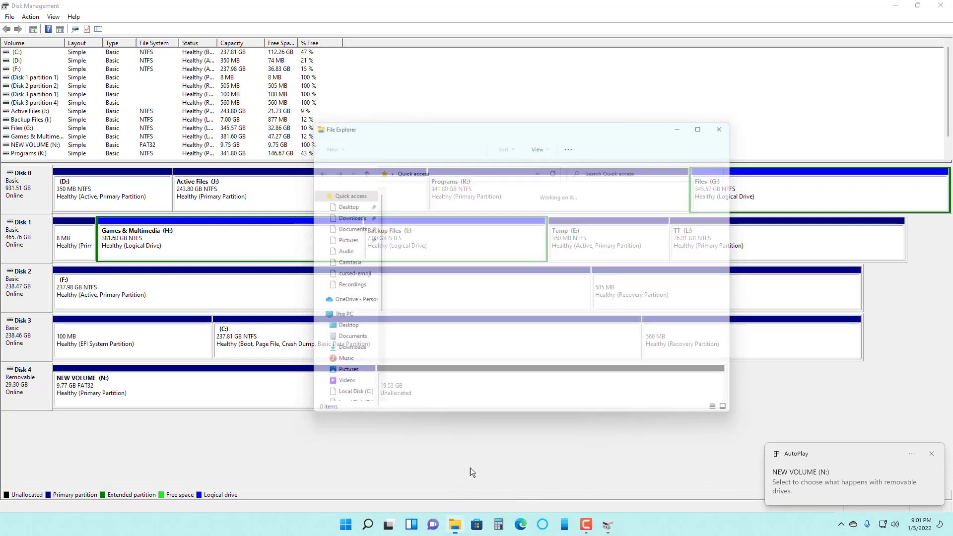
left_click(333, 318)
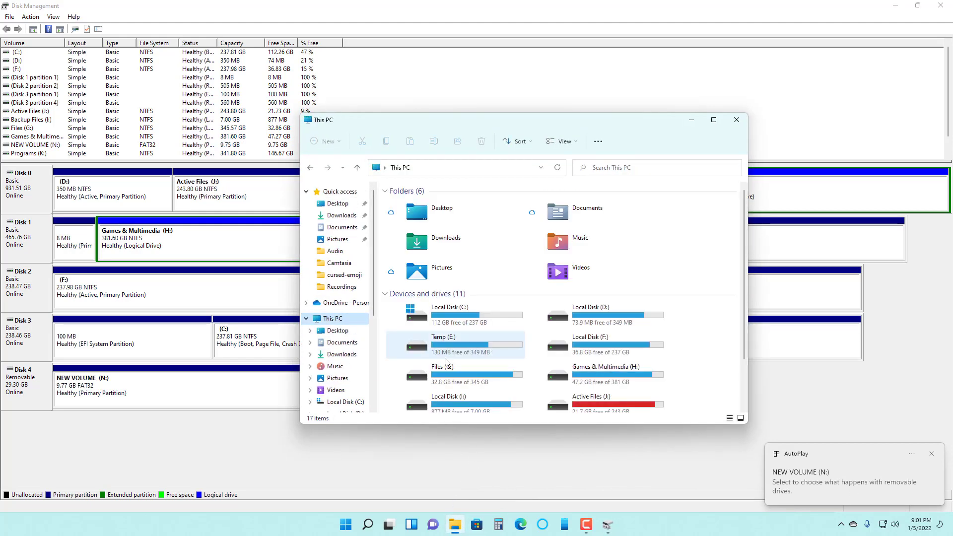
scroll(446, 359, "down", 3)
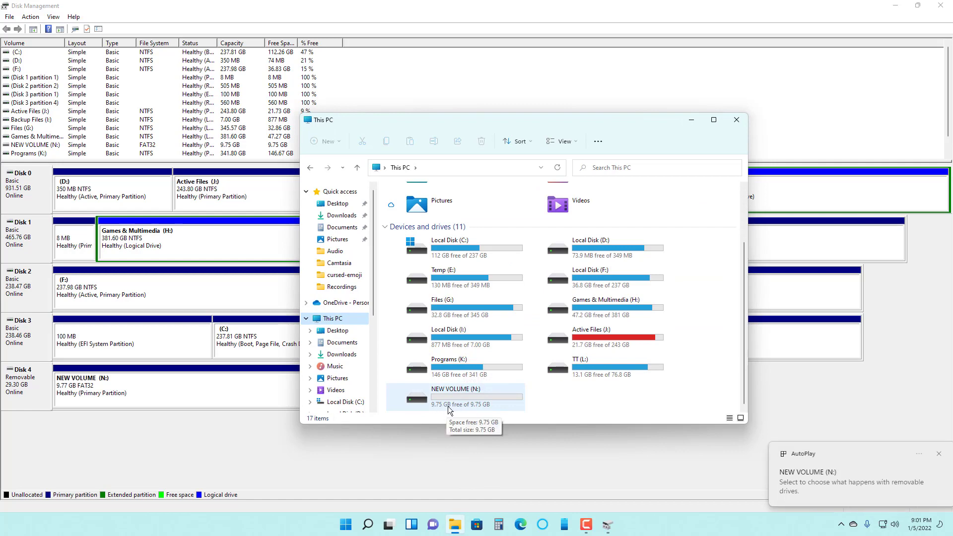
left_click(362, 446)
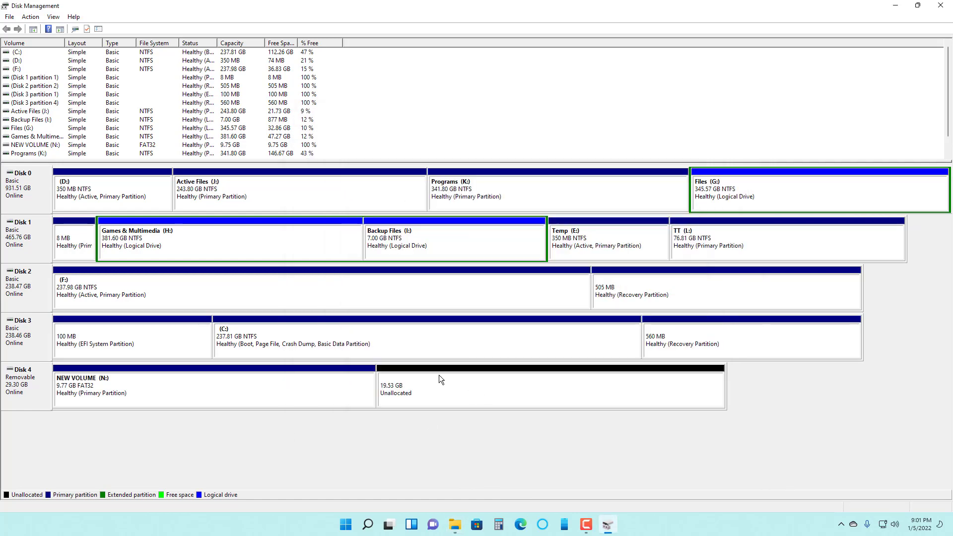
- Create a 5000 MB simple volume in Disk 4's unallocated space, keeping the quick FAT32 format and the label New Volume
right_click(477, 375)
left_click(499, 380)
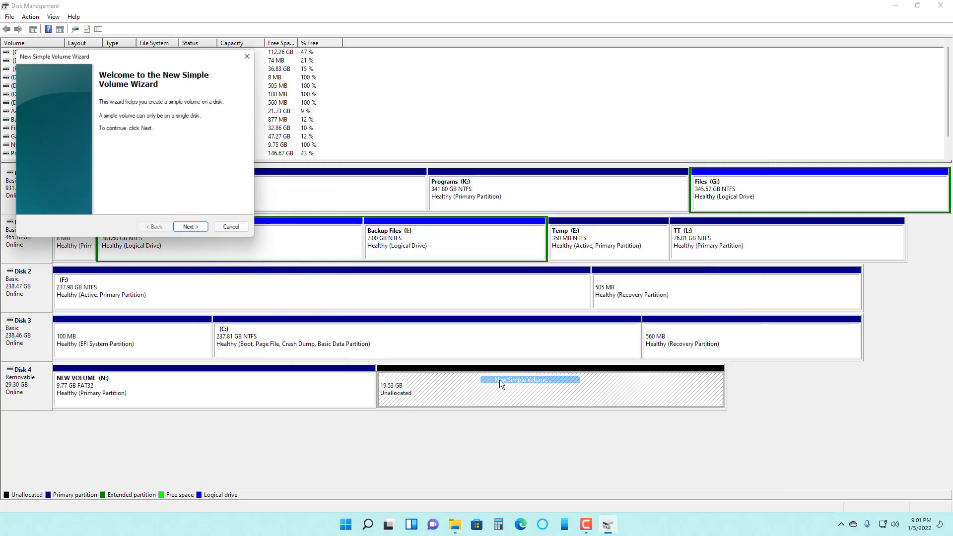
left_click(198, 233)
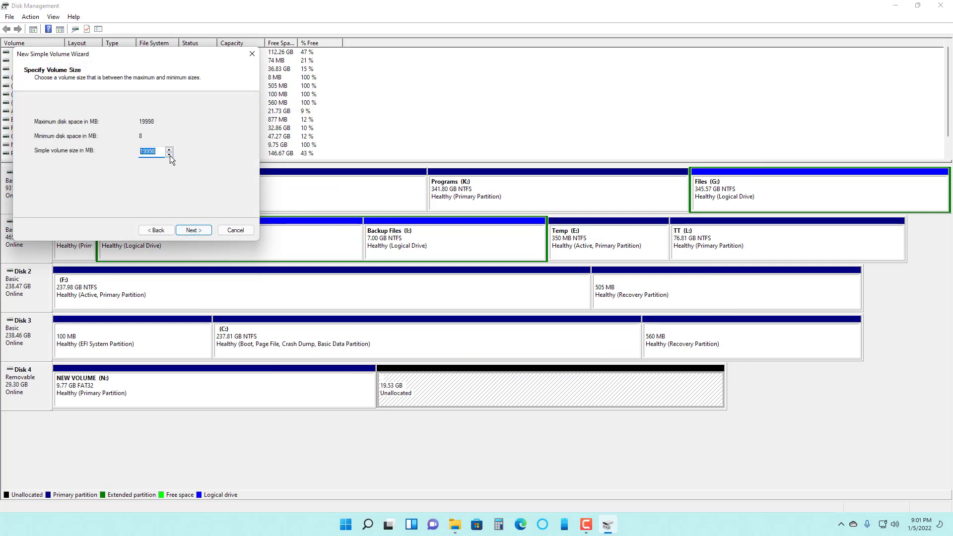
type("5000")
left_click(202, 232)
left_click(203, 232)
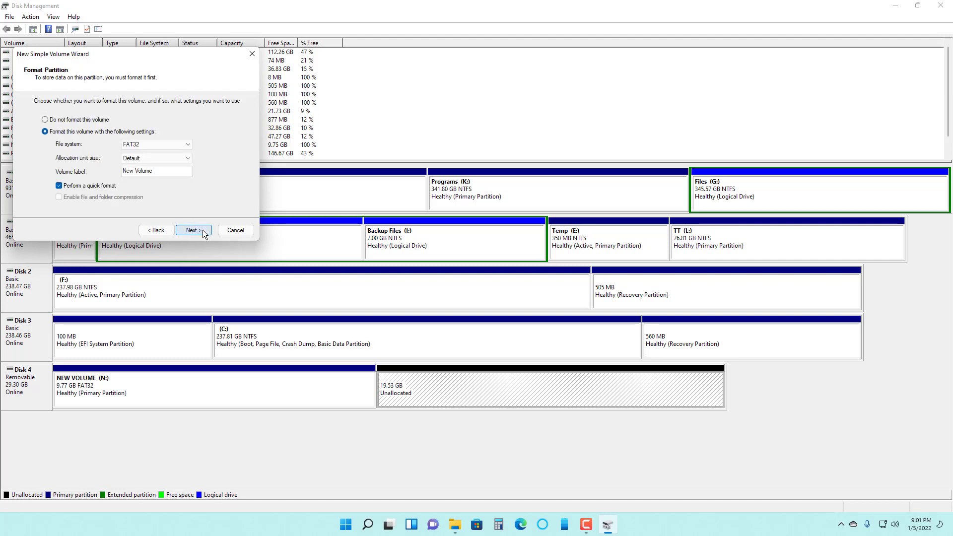
left_click(203, 230)
left_click(202, 231)
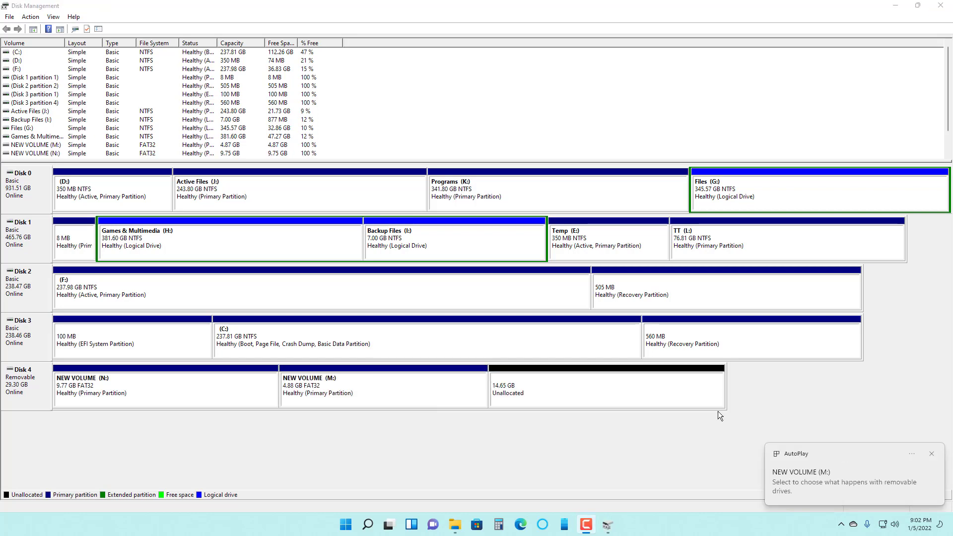
- Create a 14998 MB simple volume in Disk 4's remaining unallocated space with drive letter O and a quick FAT32 format labelled New Volume
left_click(618, 391)
right_click(609, 378)
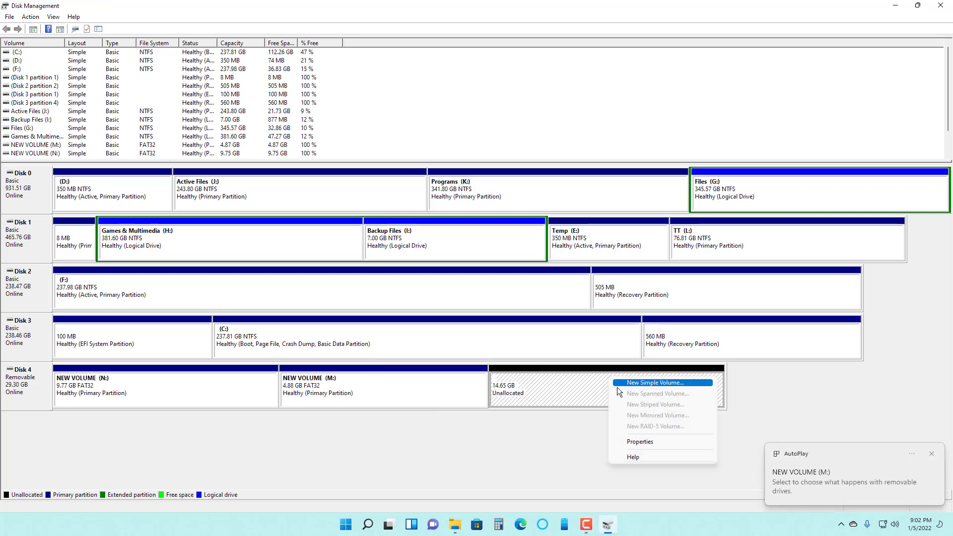
left_click(654, 383)
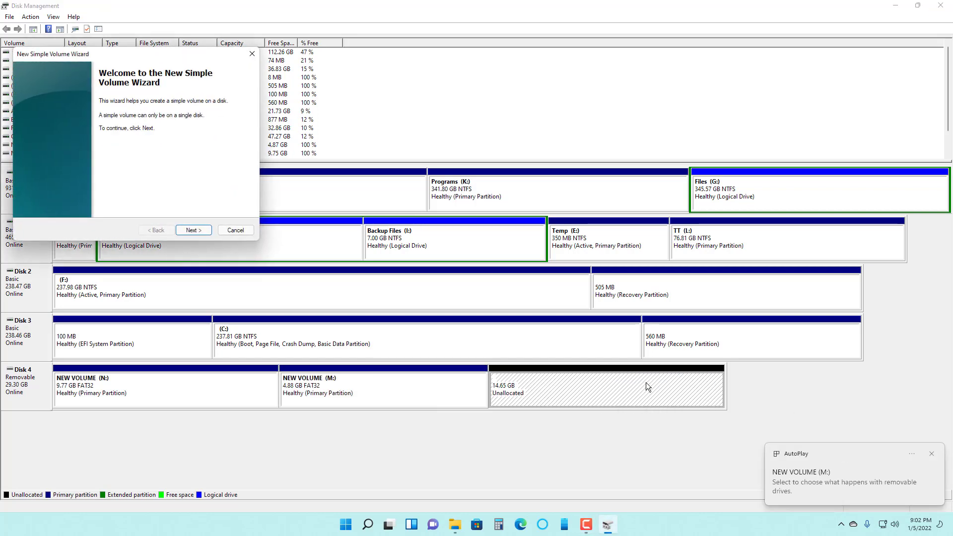
left_click(205, 231)
left_click(205, 232)
left_click(206, 231)
left_click(205, 231)
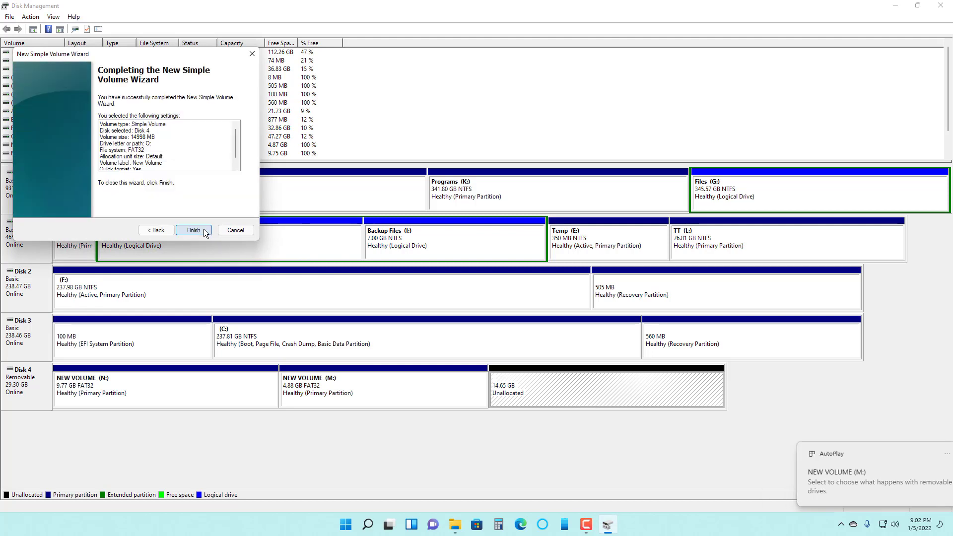
left_click(204, 229)
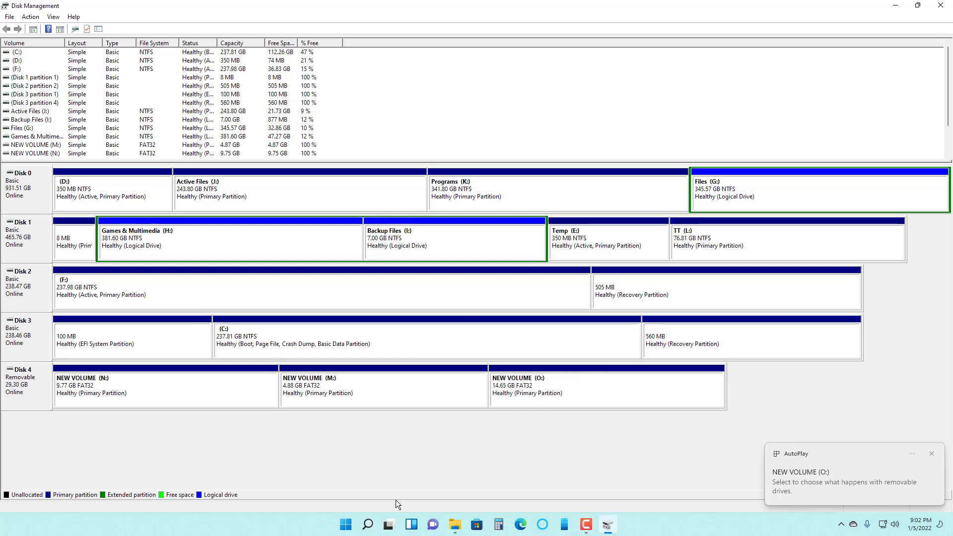
- Check the three new removable volumes under This PC in File Explorer, and close the window
left_click(454, 524)
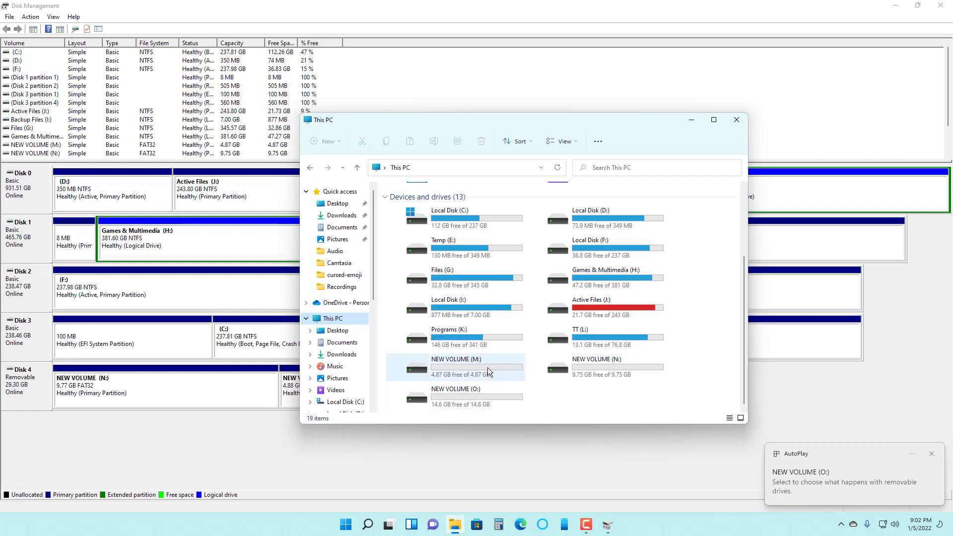
left_click(470, 400)
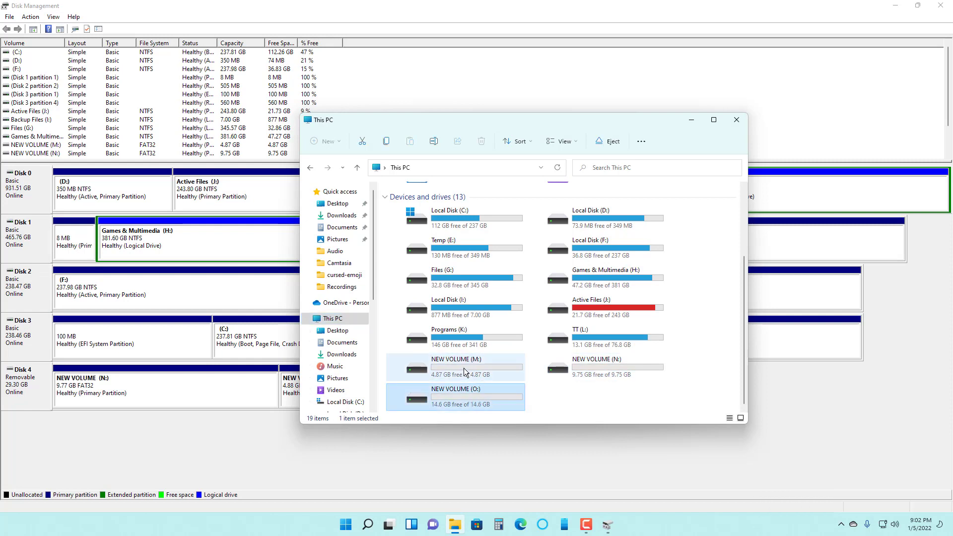
left_click(738, 121)
- Delete the NEW VOLUME (O:) partition on Disk 4 and accept the data-loss confirmation
left_click(552, 386)
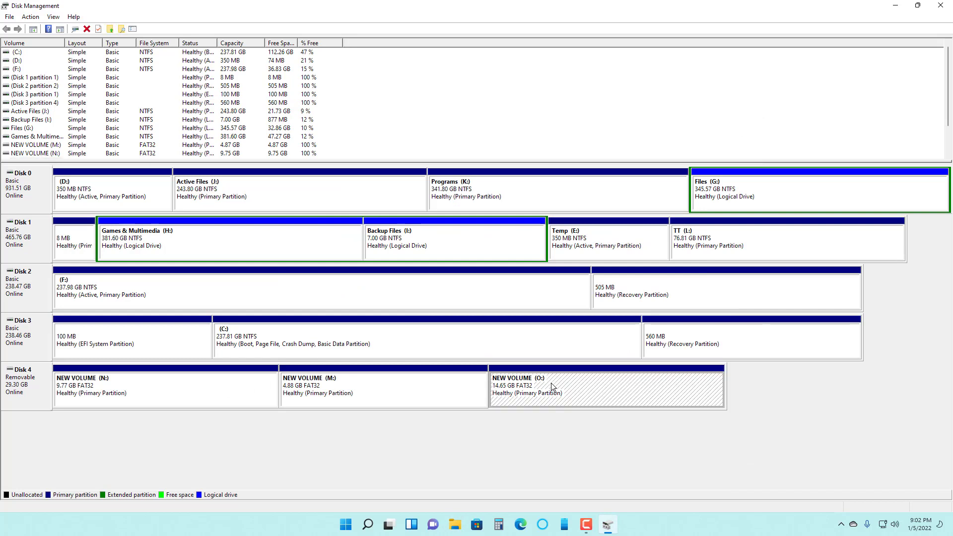
right_click(541, 384)
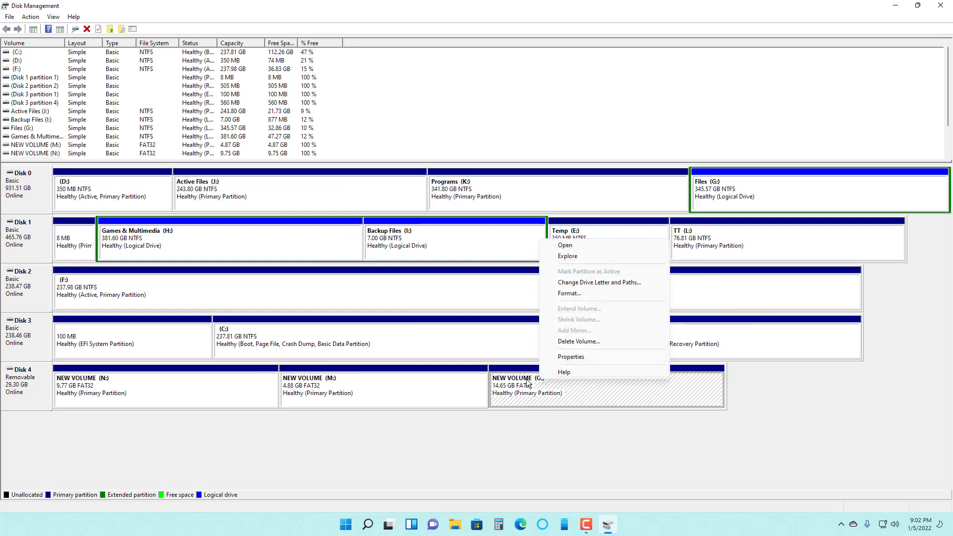
left_click(591, 340)
left_click(515, 296)
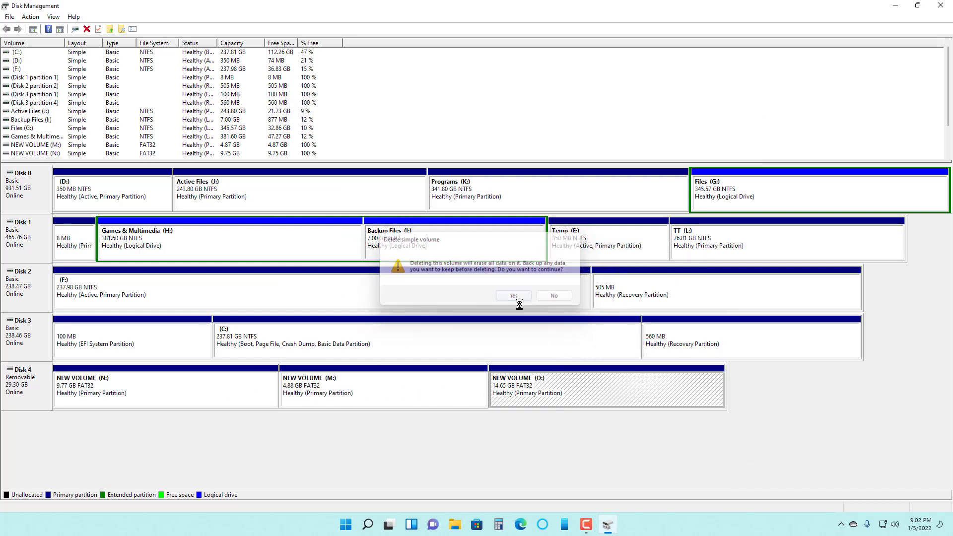
- Delete the NEW VOLUME (M:) partition on Disk 4 and accept the data-loss confirmation
left_click(452, 383)
right_click(428, 387)
left_click(467, 343)
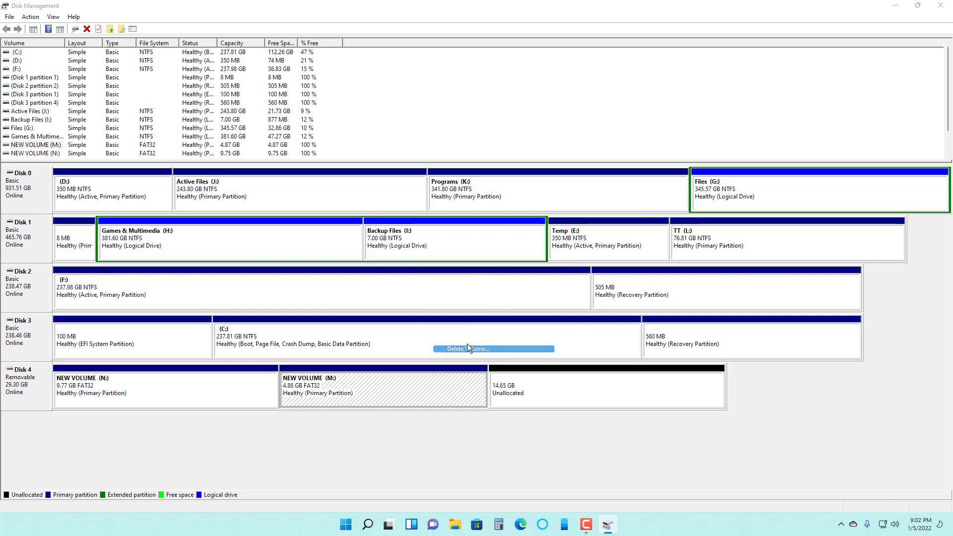
left_click(514, 296)
- Delete the NEW VOLUME (N:) partition on Disk 4 and accept the data-loss confirmation
left_click(255, 381)
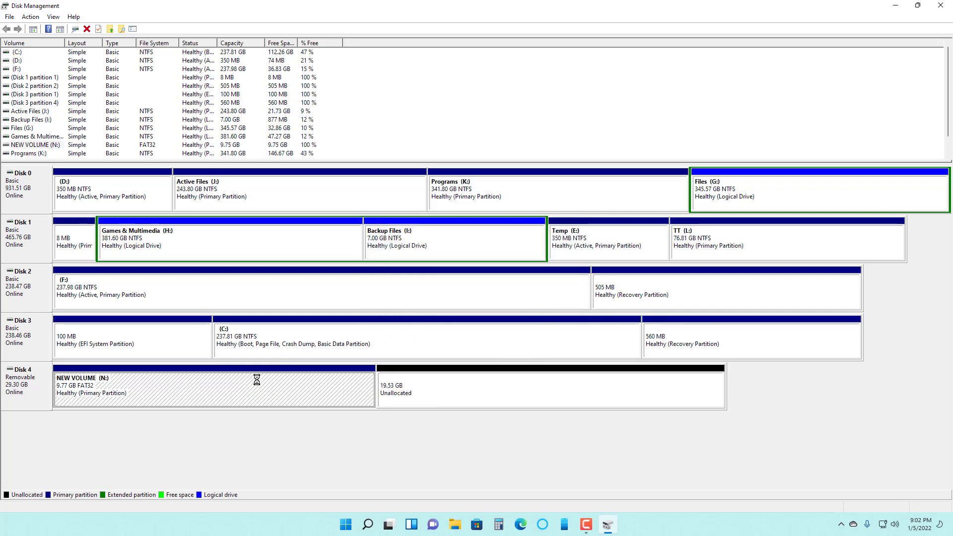
right_click(325, 373)
left_click(361, 336)
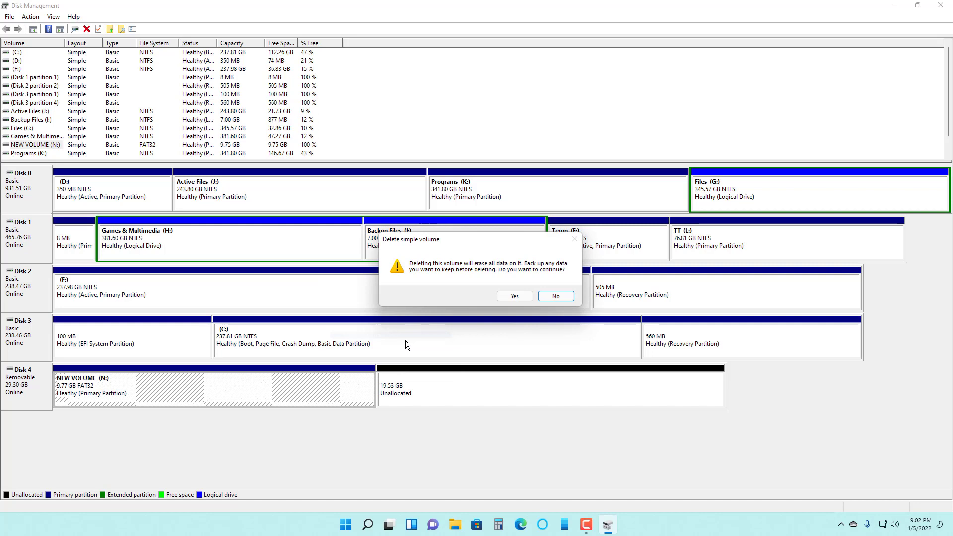
left_click(514, 297)
- Create one simple volume across all of Disk 4's unallocated space, keeping the default size, drive letter M, FAT32 format and New Volume label
left_click(223, 380)
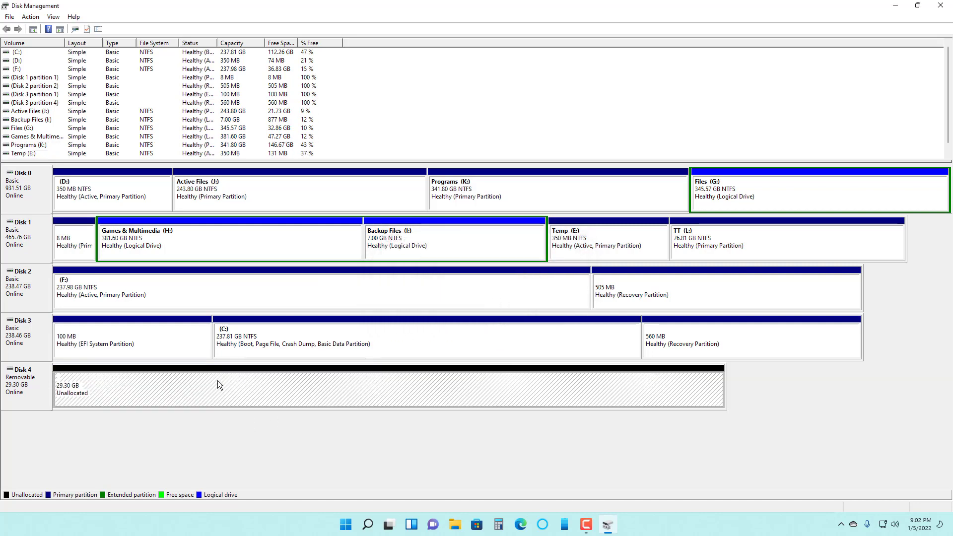
right_click(196, 384)
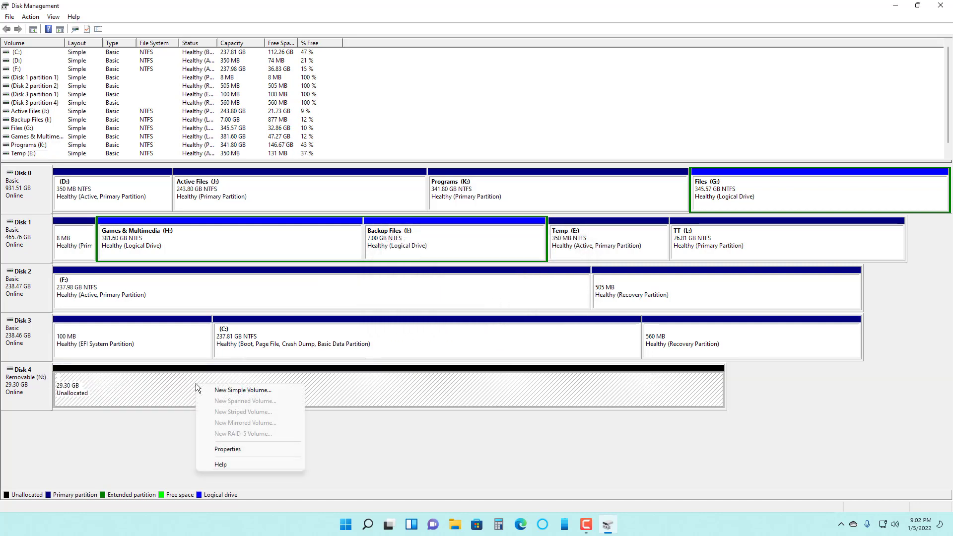
left_click(236, 392)
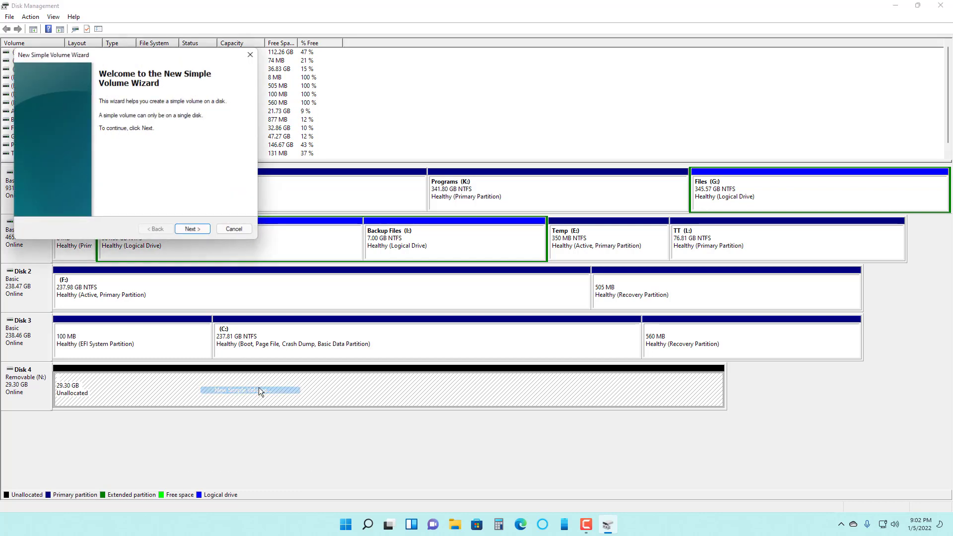
left_click(202, 232)
left_click(201, 232)
left_click(202, 233)
left_click(202, 232)
left_click(202, 233)
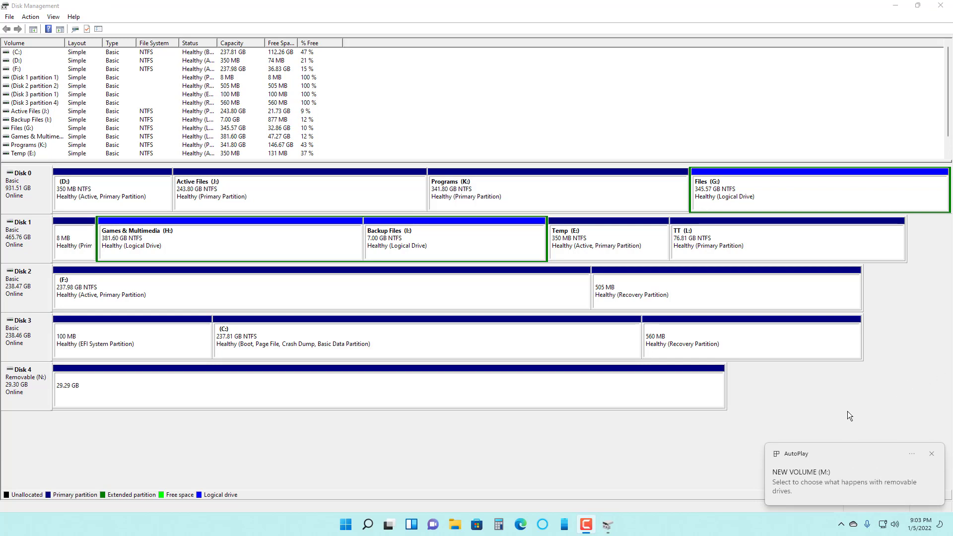
- Open NEW VOLUME (M:) from the AutoPlay notification, check the drive under This PC, and close File Explorer
left_click(821, 479)
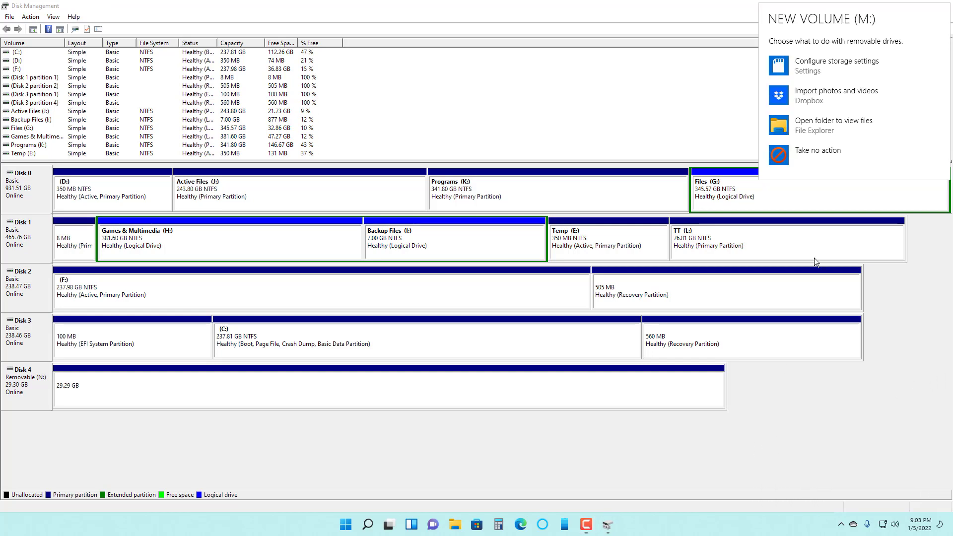
left_click(815, 125)
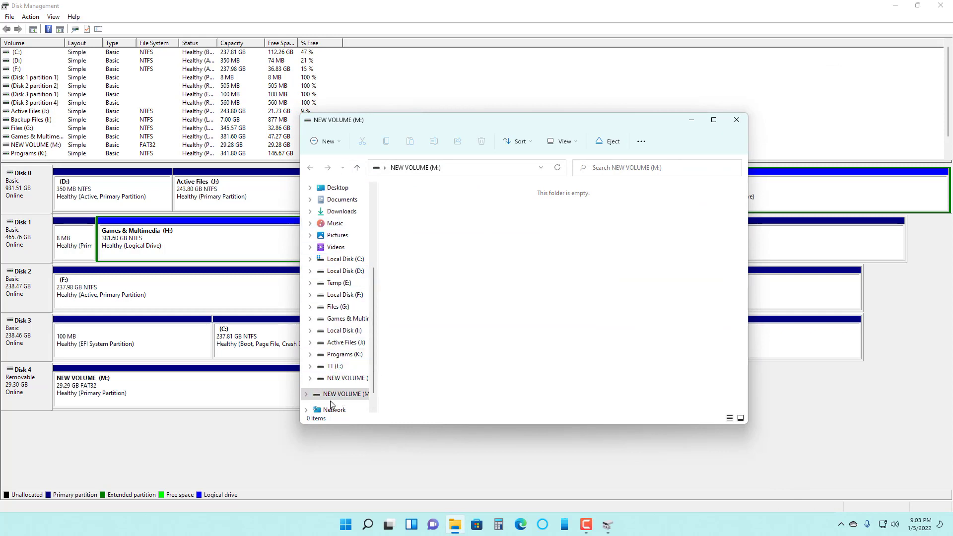
scroll(330, 401, "up", 5)
left_click(349, 320)
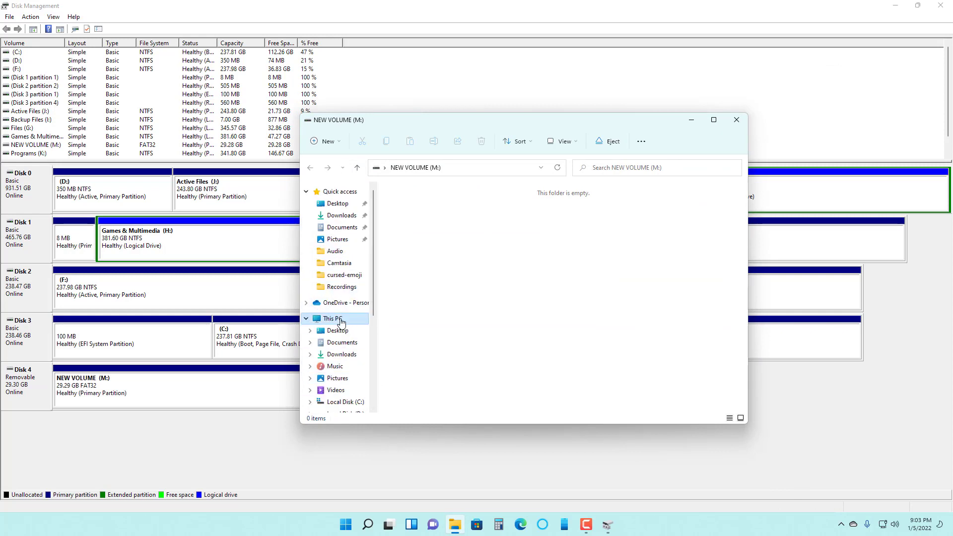
scroll(447, 327, "down", 2)
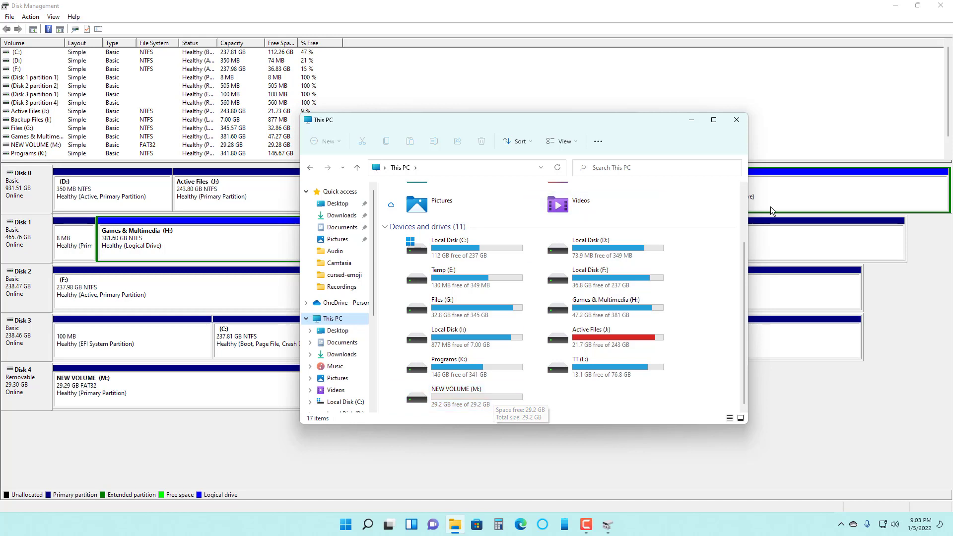
left_click(737, 120)
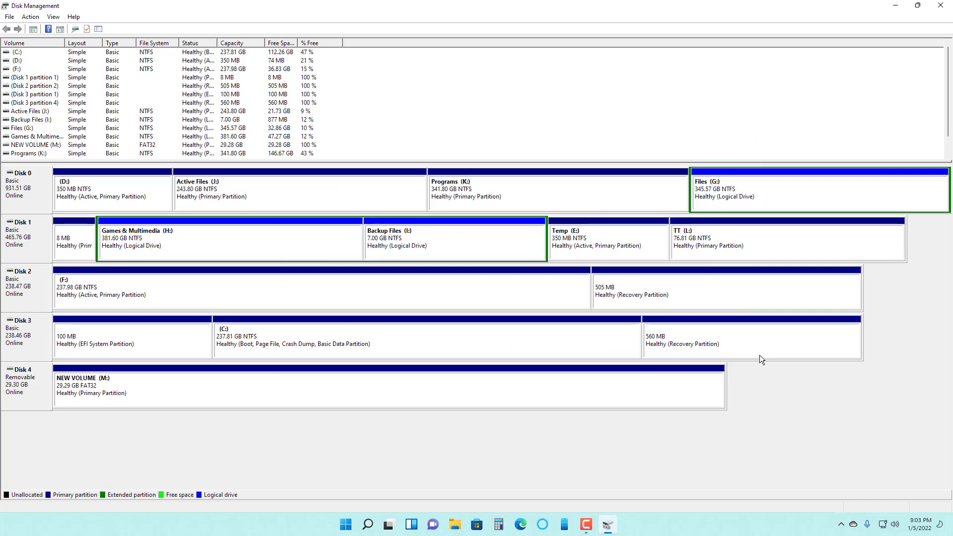